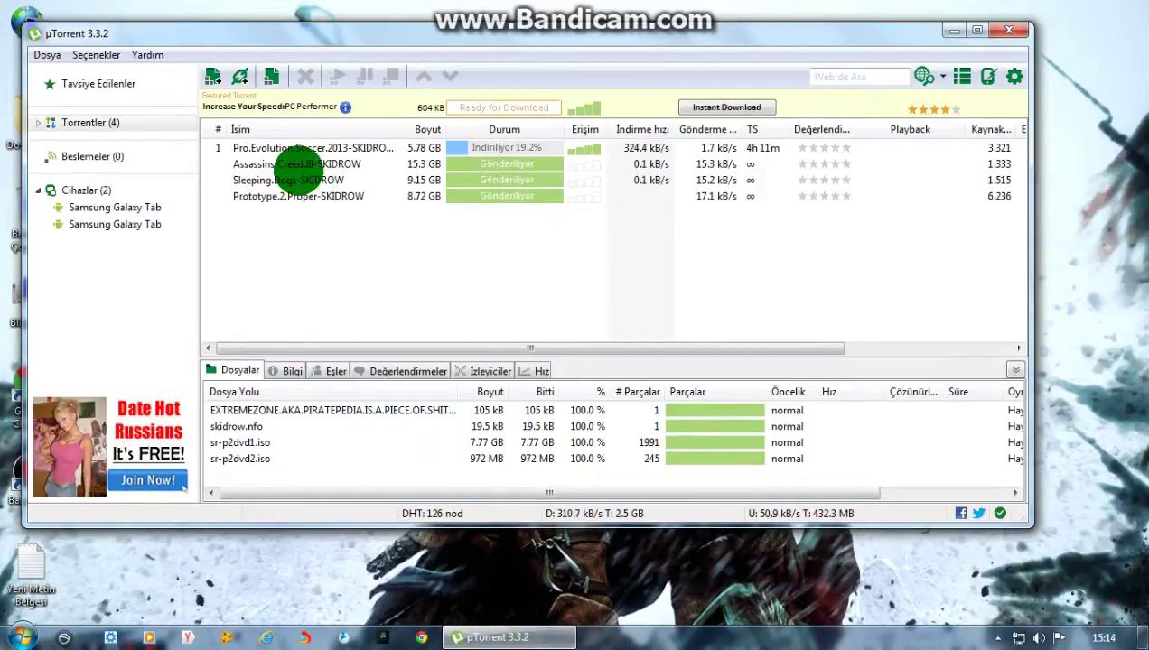
- Open the download folder of the Prototype.2.Proper-SKIDROW torrent, continuing past the upgrade warning, and minimize the torrent client
left_click(307, 197)
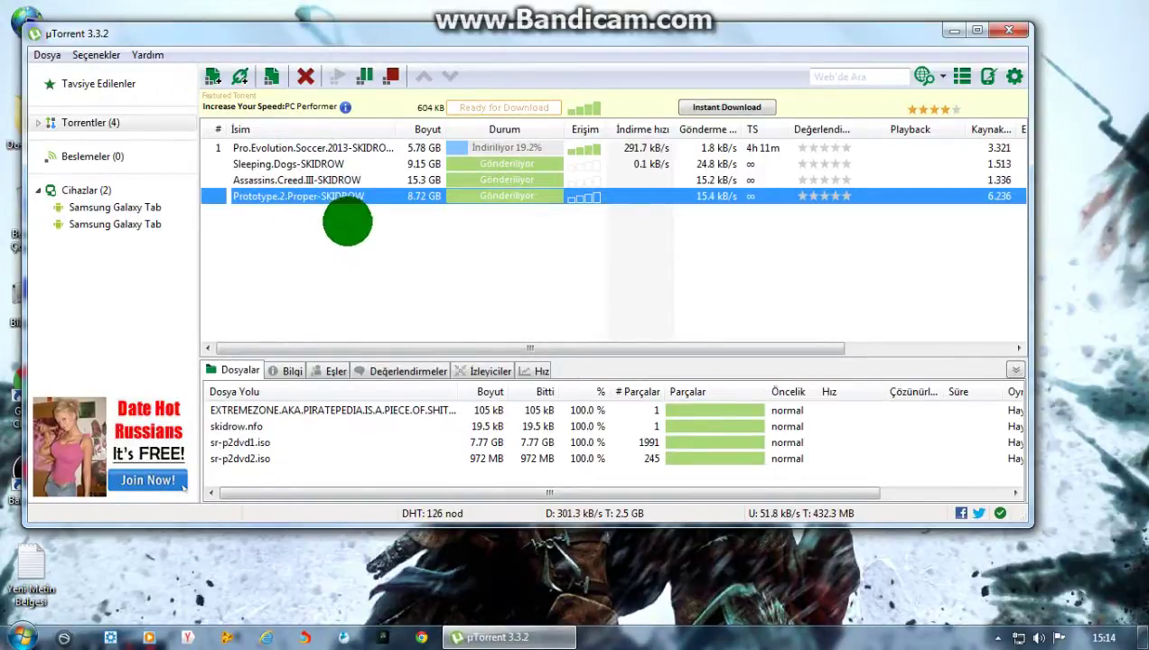
left_click(350, 221)
left_click(352, 201)
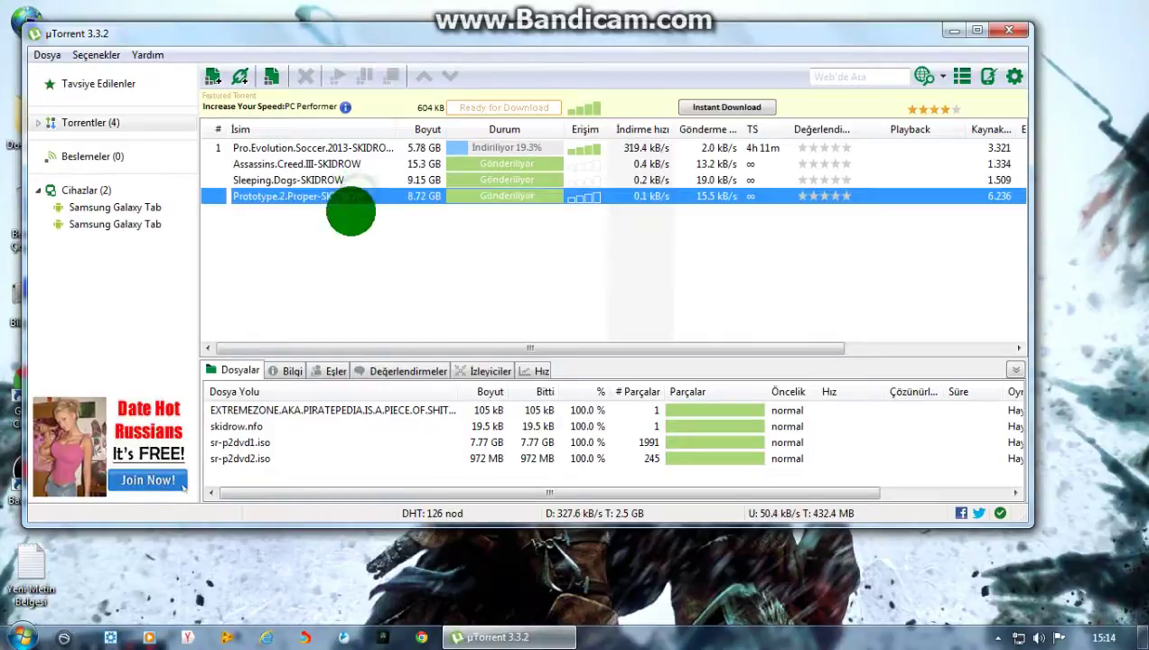
left_click(348, 221)
double_click(345, 196)
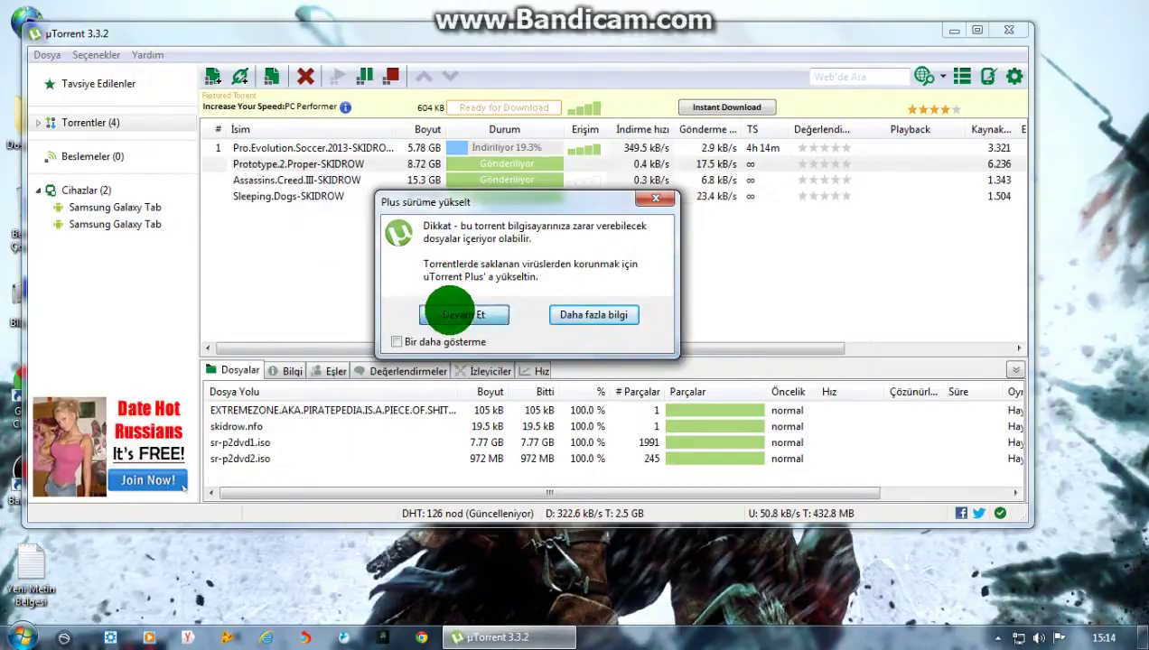
left_click(450, 311)
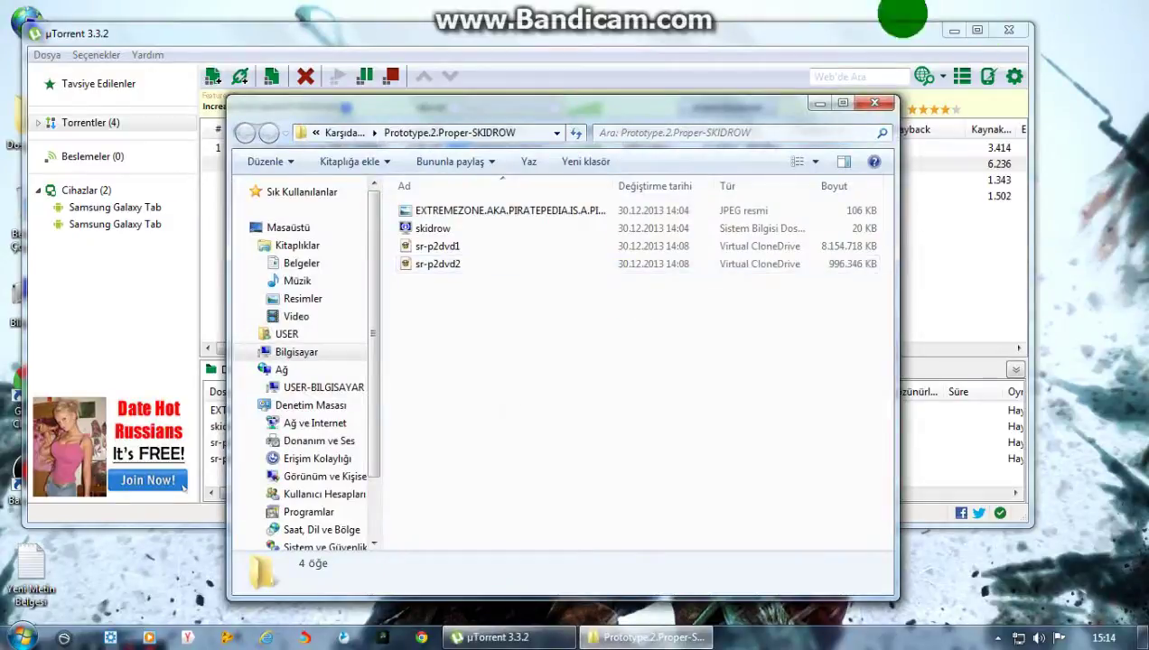
left_click(954, 30)
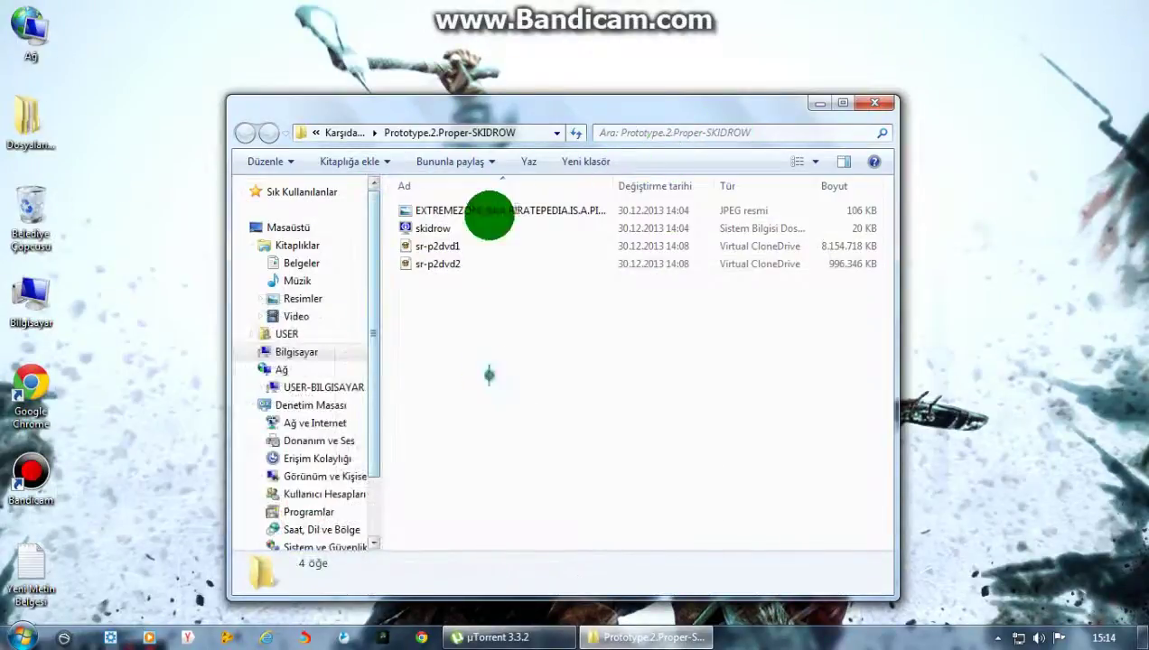
- Mount sr-p2dvd1.iso to virtual drive F: with PowerISO
left_click_drag(489, 217, 431, 291)
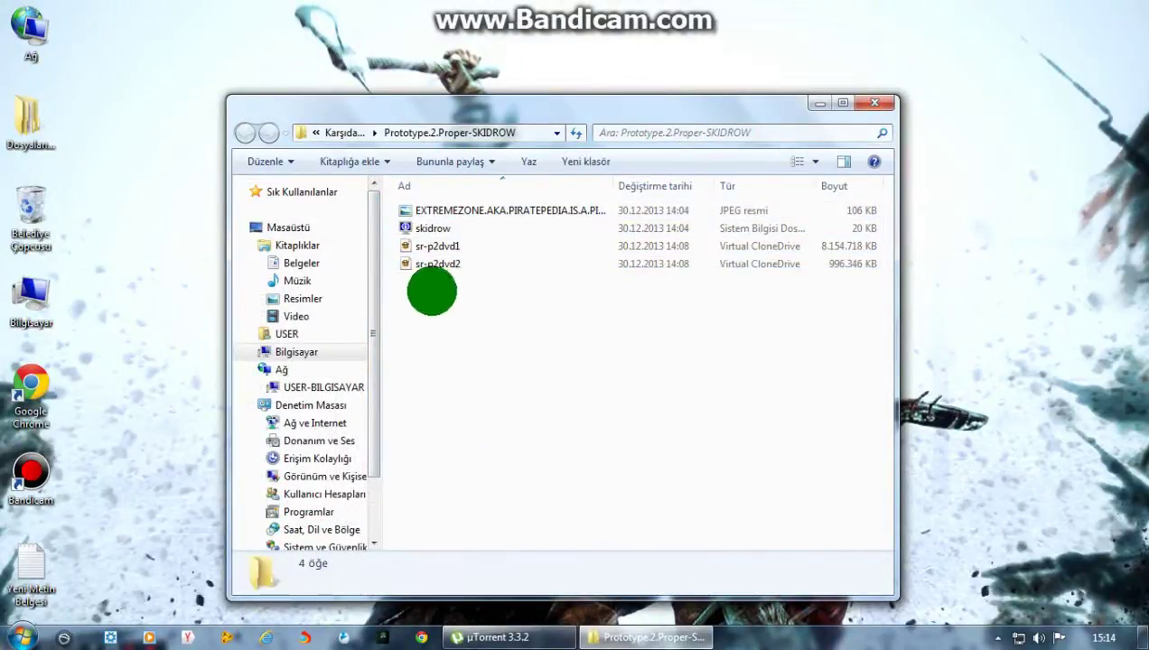
right_click(423, 245)
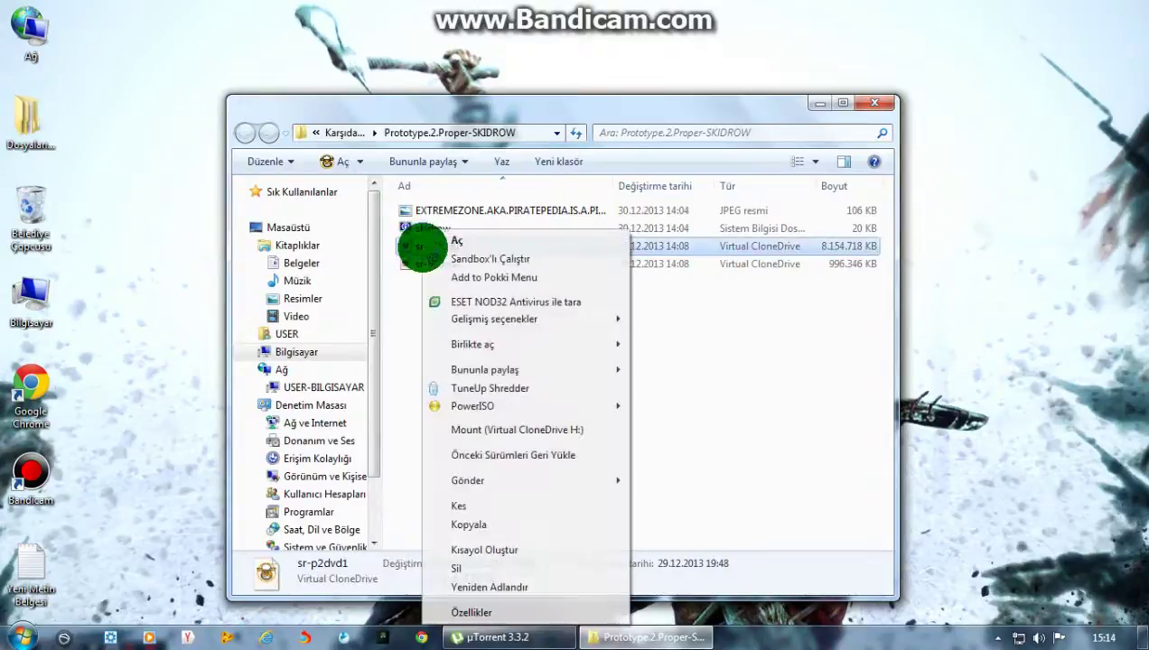
mouse_move(504, 408)
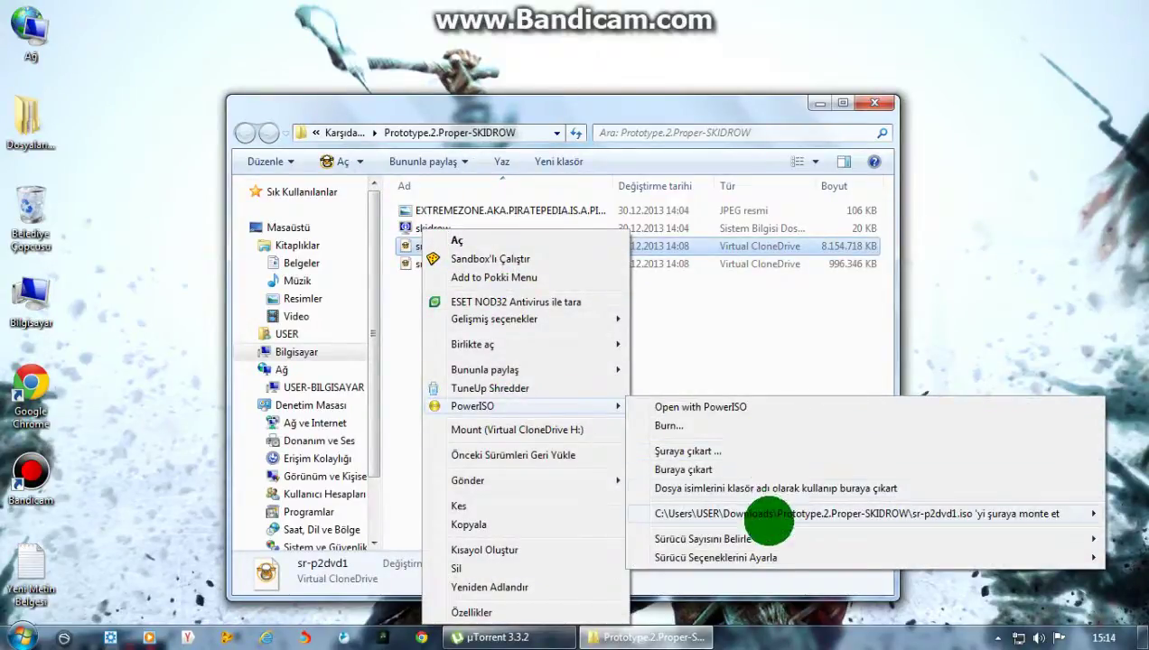
mouse_move(769, 521)
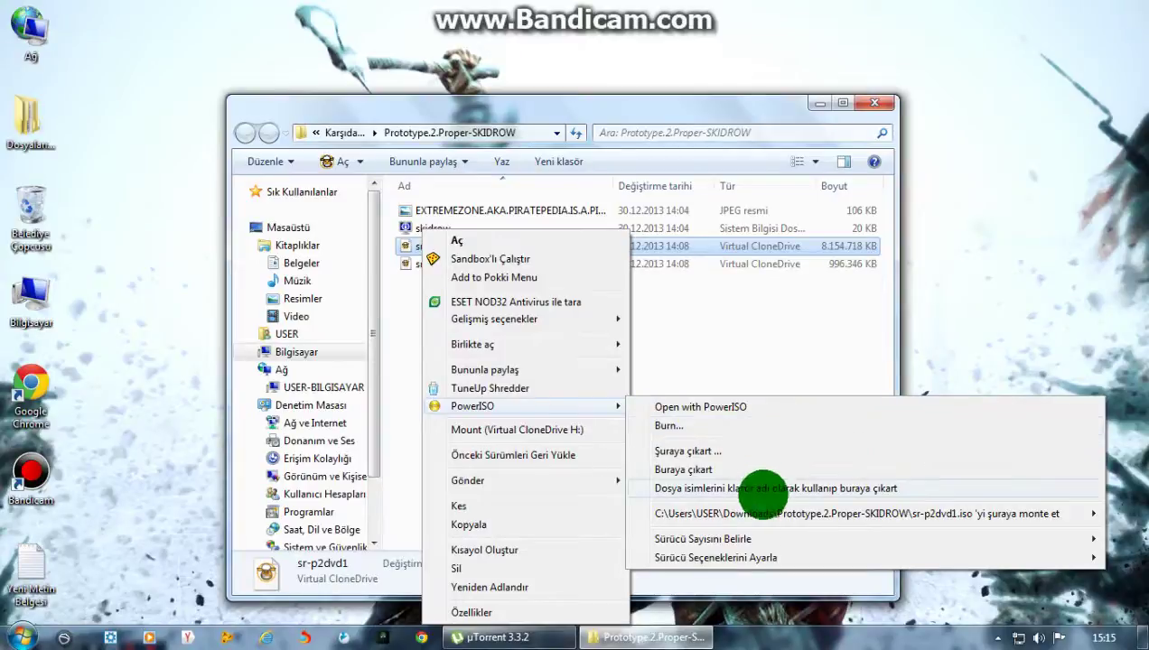
mouse_move(729, 516)
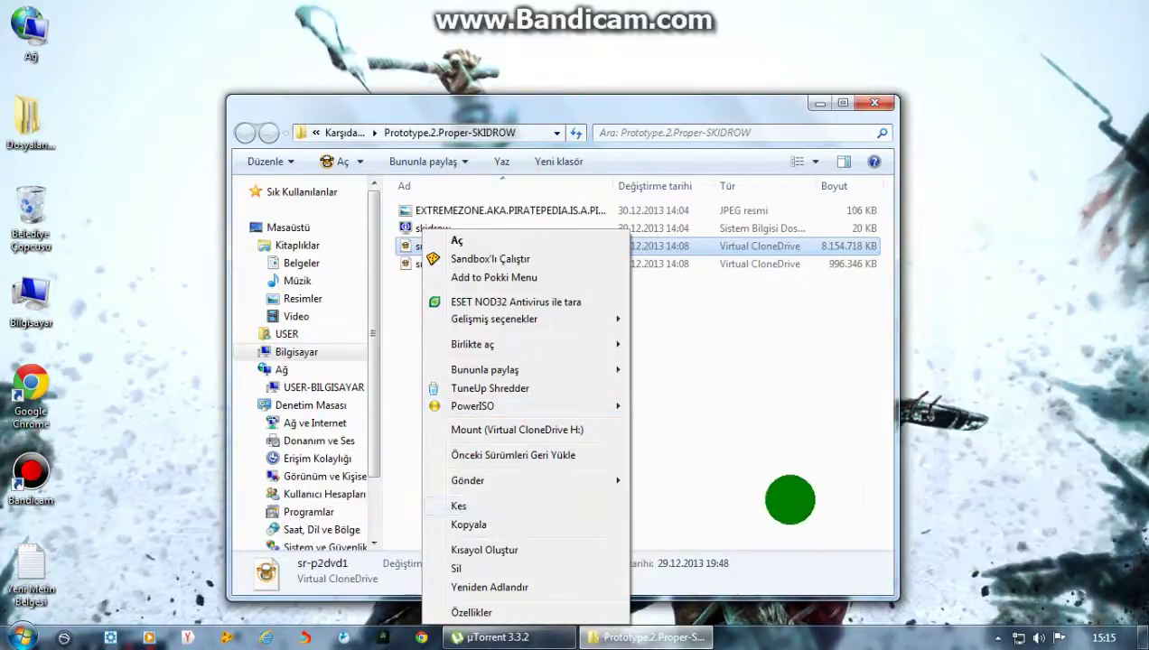
mouse_move(597, 407)
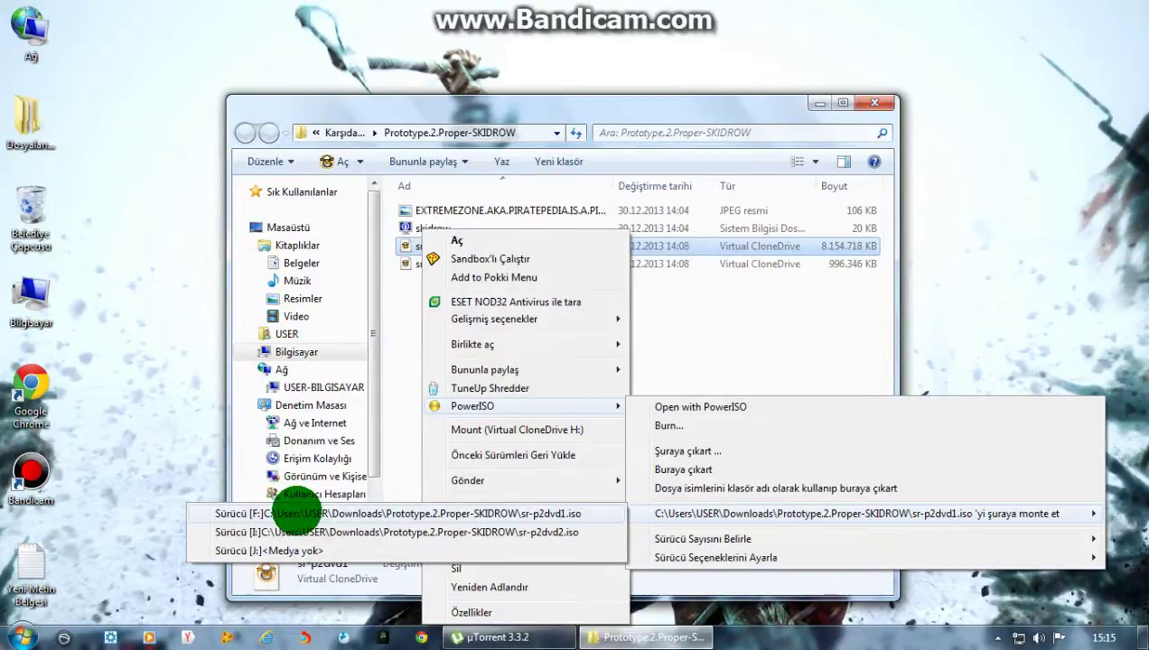
left_click(298, 511)
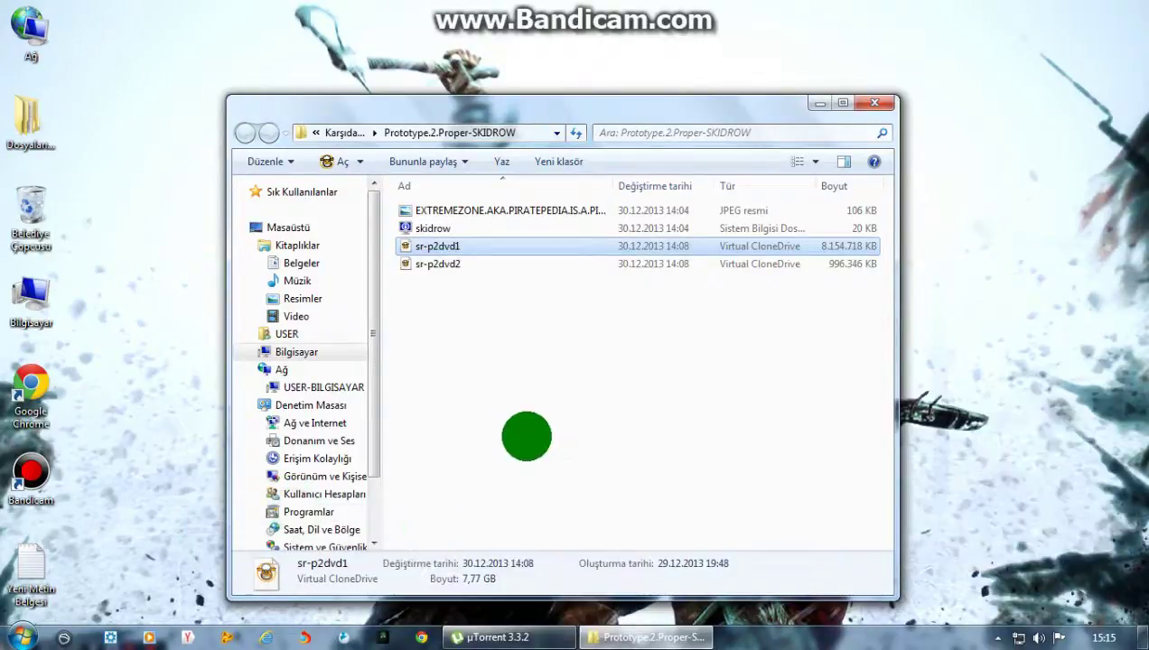
left_click(534, 417)
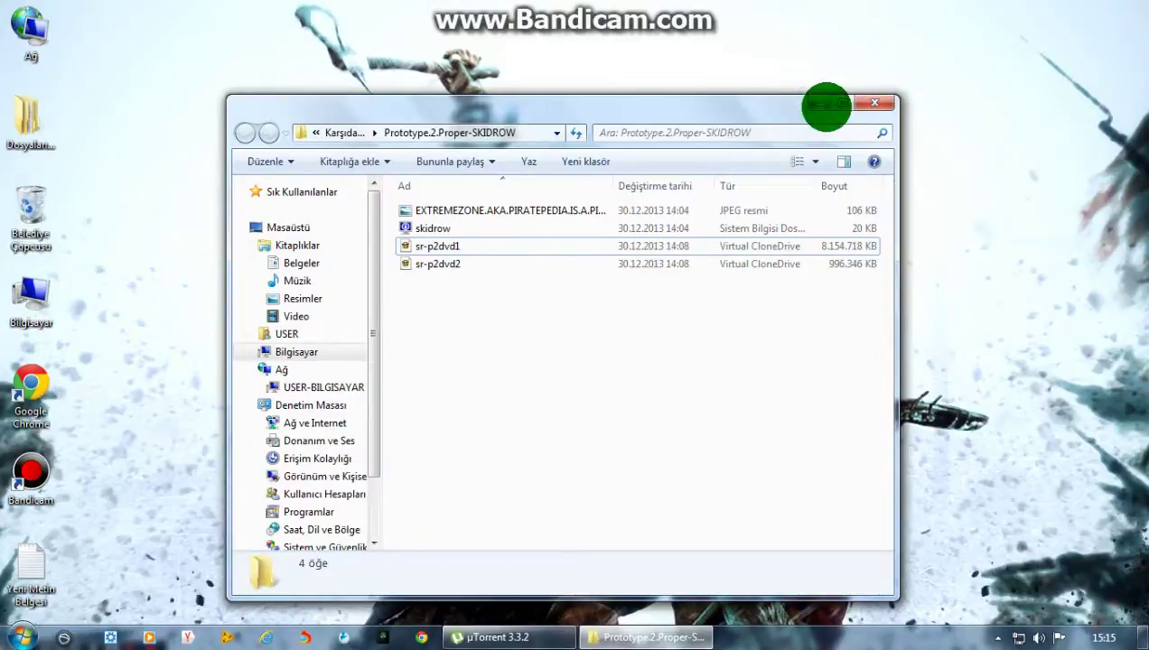
- Minimize the download folder and open Bilgisayar to show the mounted drives
left_click(825, 105)
left_click(246, 312)
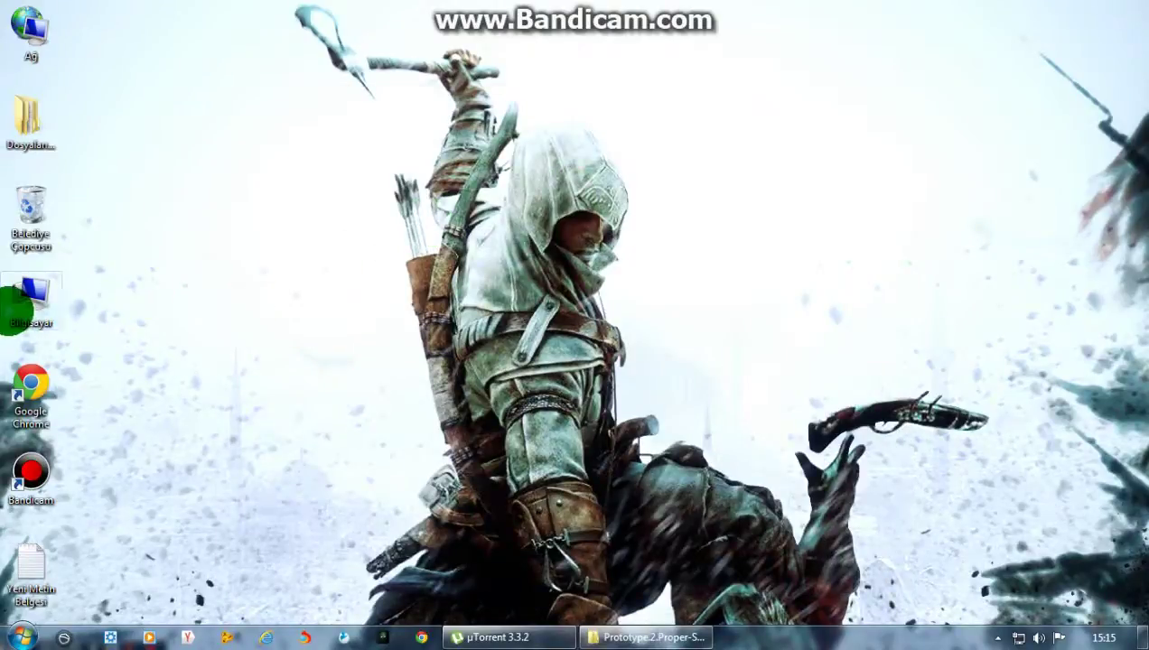
double_click(18, 309)
left_click(746, 310)
left_click(739, 444)
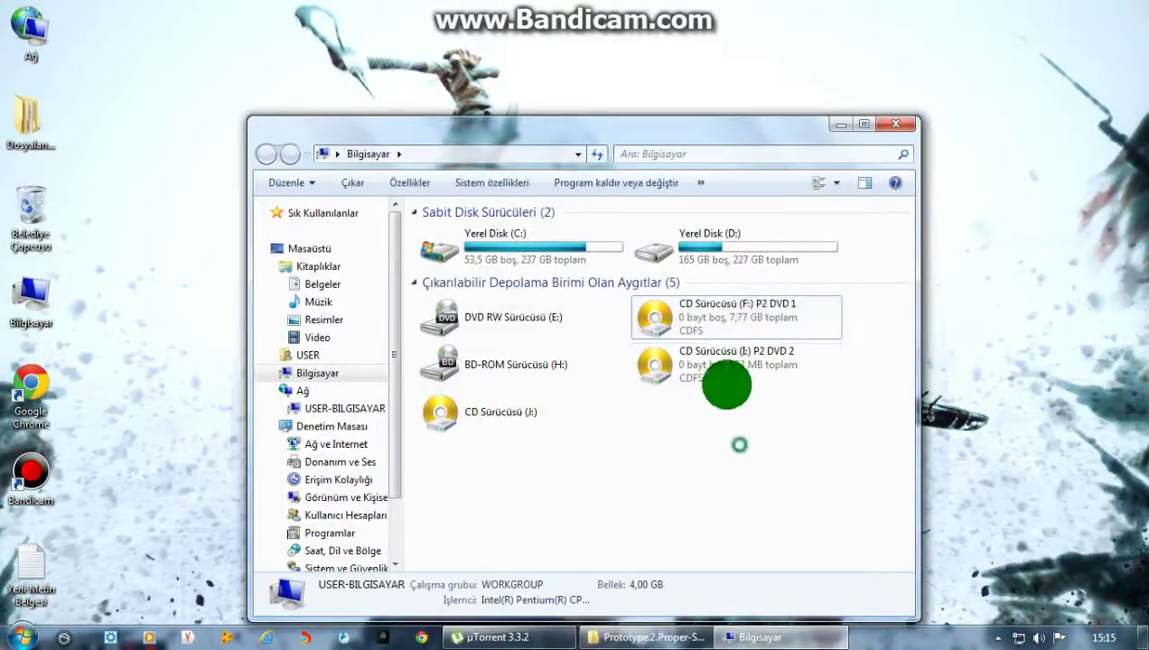
- Open the contents of the P2 DVD 1 drive (F:) without starting its autorun program
left_click(750, 321)
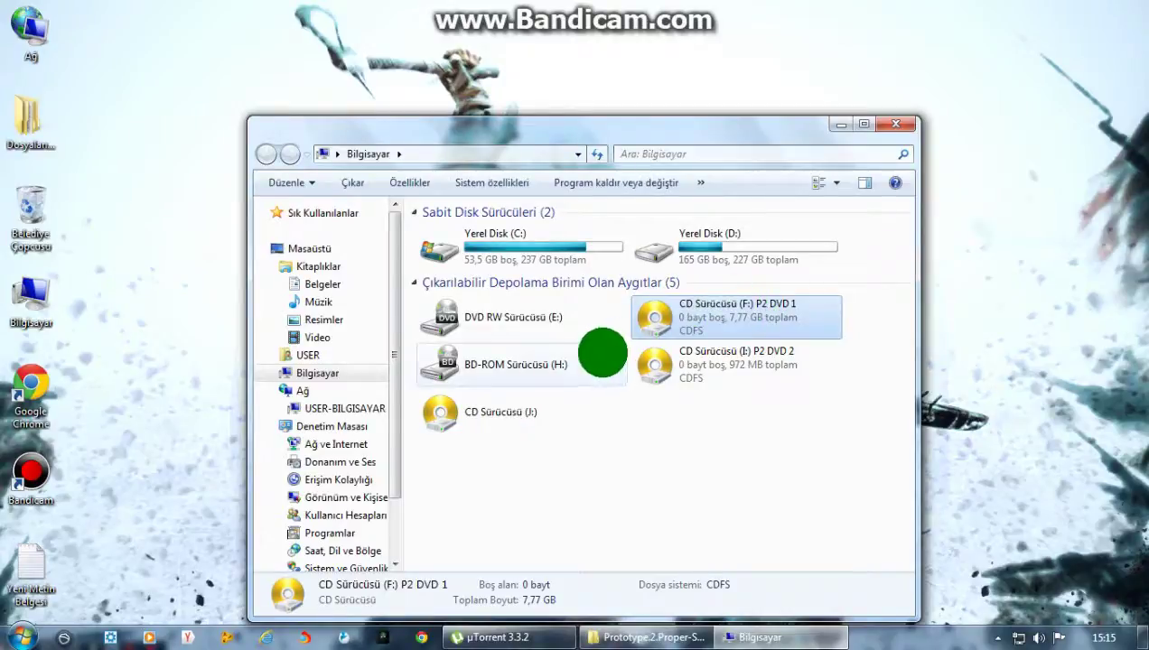
left_click_drag(606, 342, 682, 346)
left_click(756, 438)
left_click_drag(881, 334, 858, 317)
left_click(670, 318)
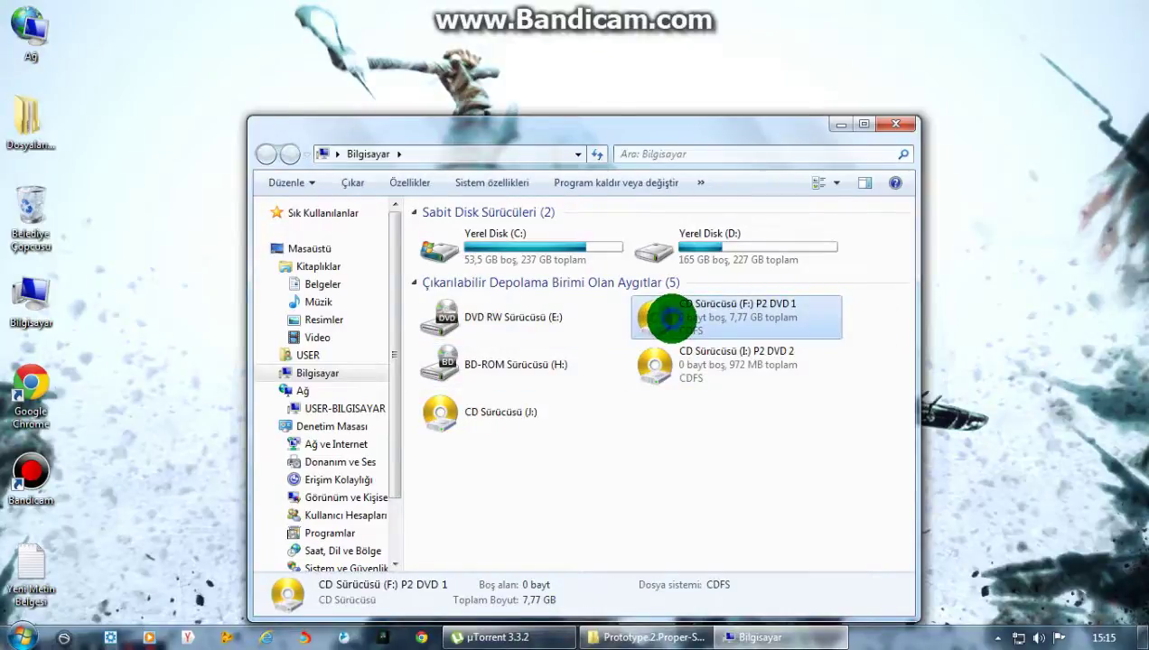
right_click(670, 318)
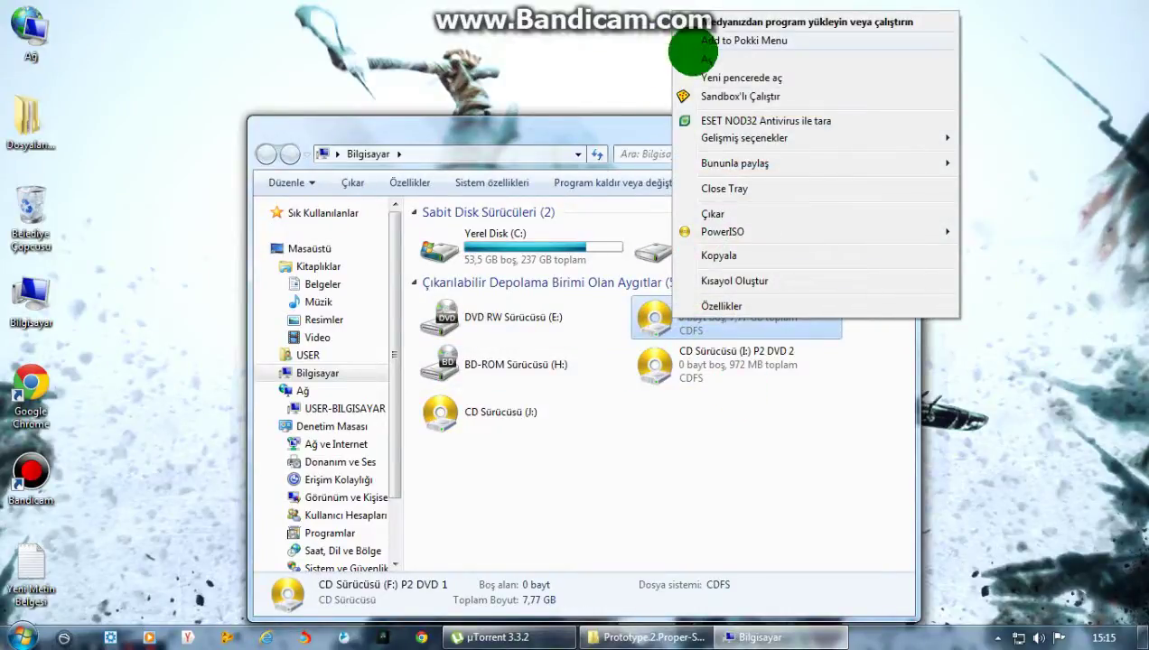
left_click(693, 56)
left_click_drag(503, 433, 469, 462)
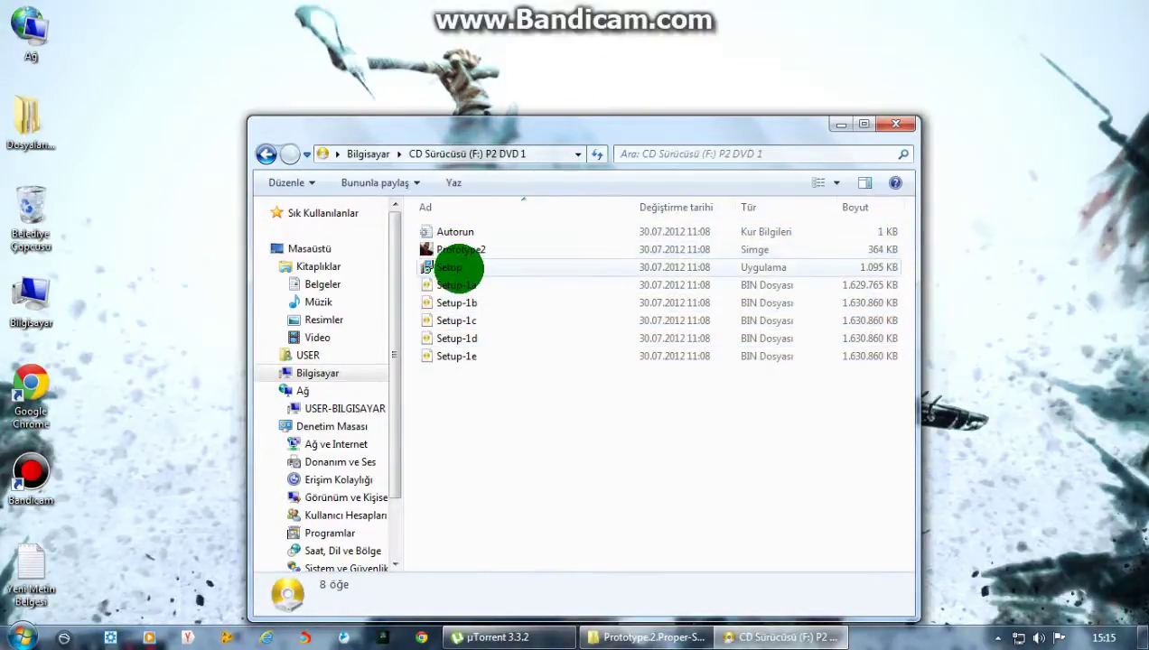
- Run the Setup application from the P2 DVD 1 disc and confirm English as the installation language
left_click(456, 268)
double_click(456, 268)
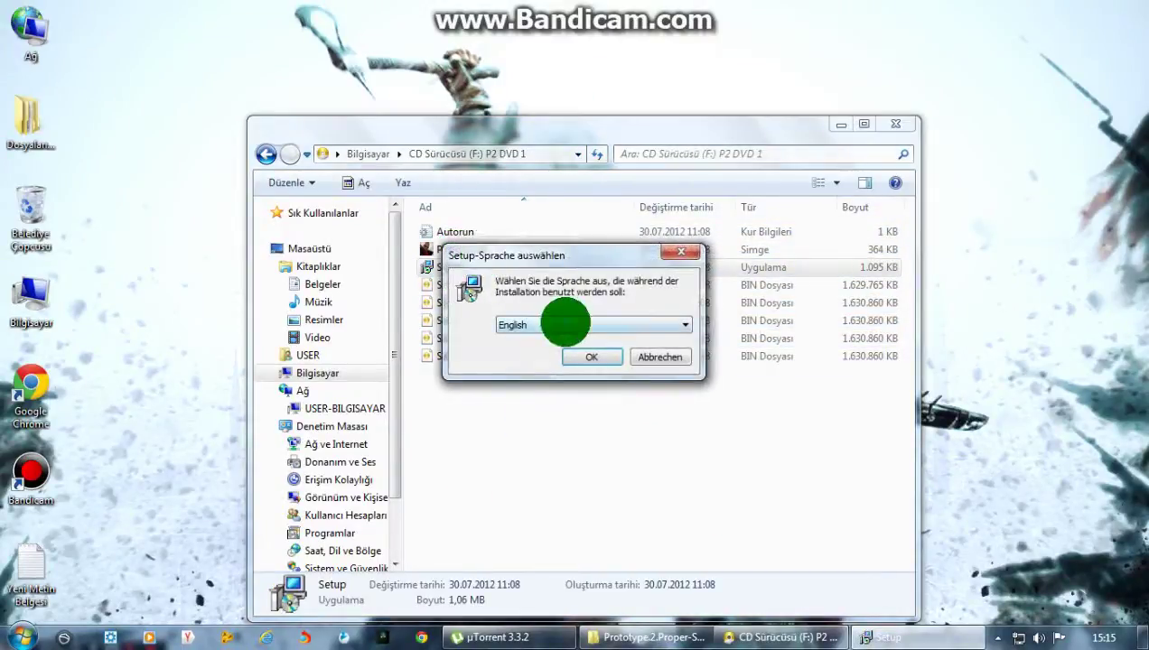
left_click(560, 323)
left_click(564, 323)
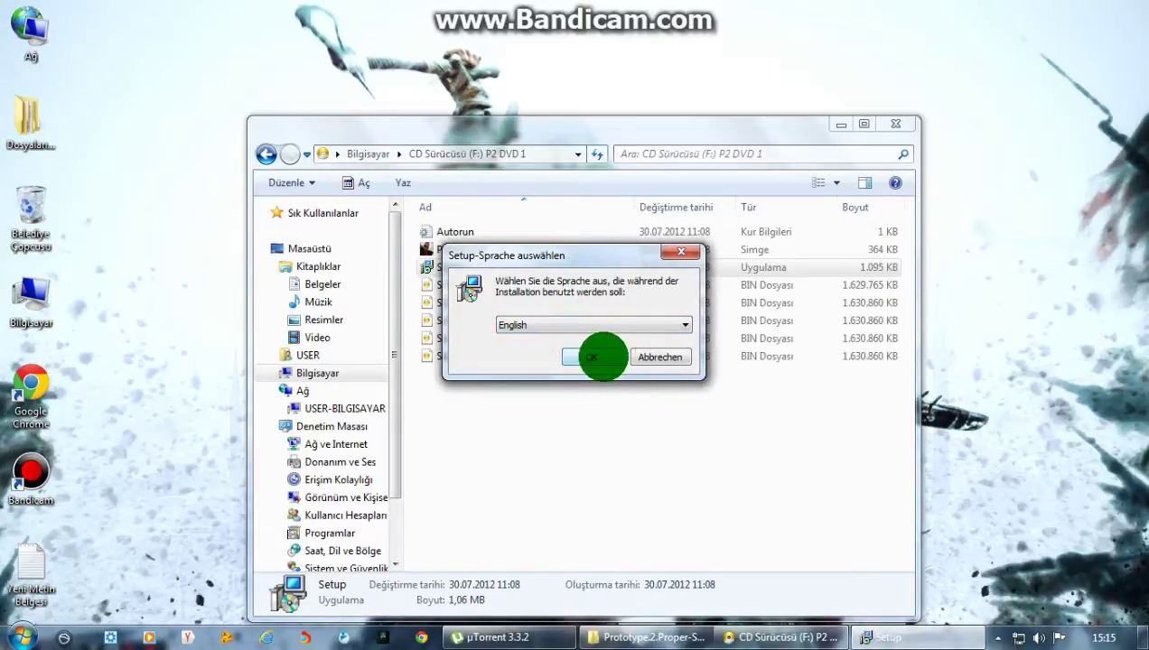
left_click(591, 356)
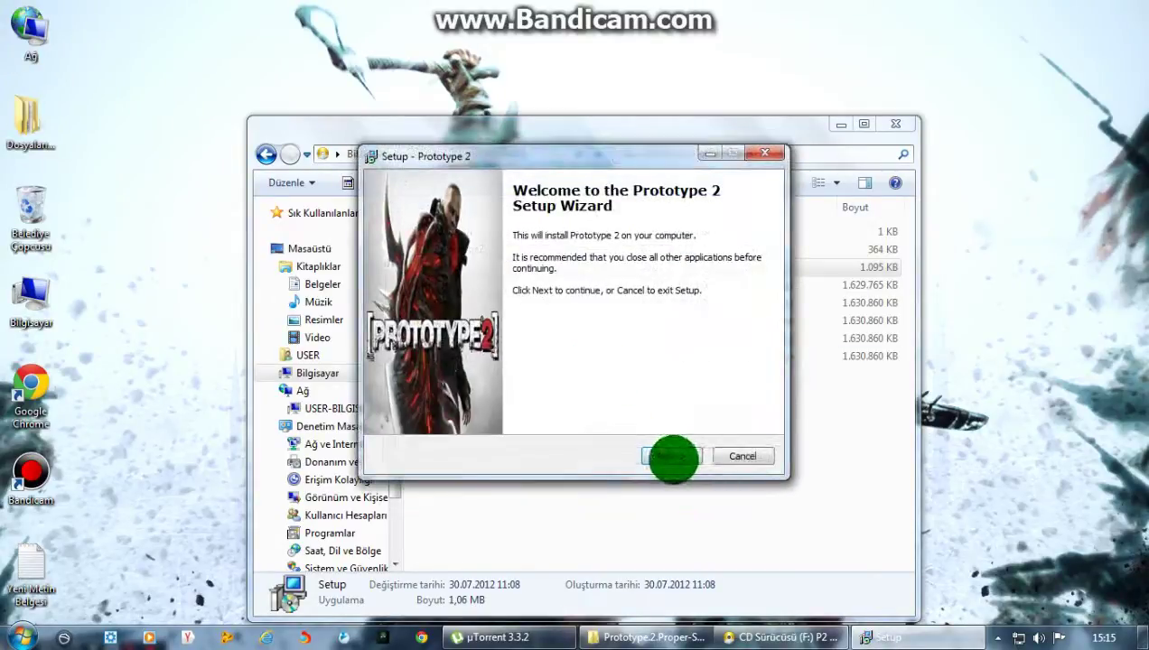
- Start installing Prototype 2 into C:\Program Files\Activision\Prototype 2, keeping the desktop icon option enabled
left_click(673, 456)
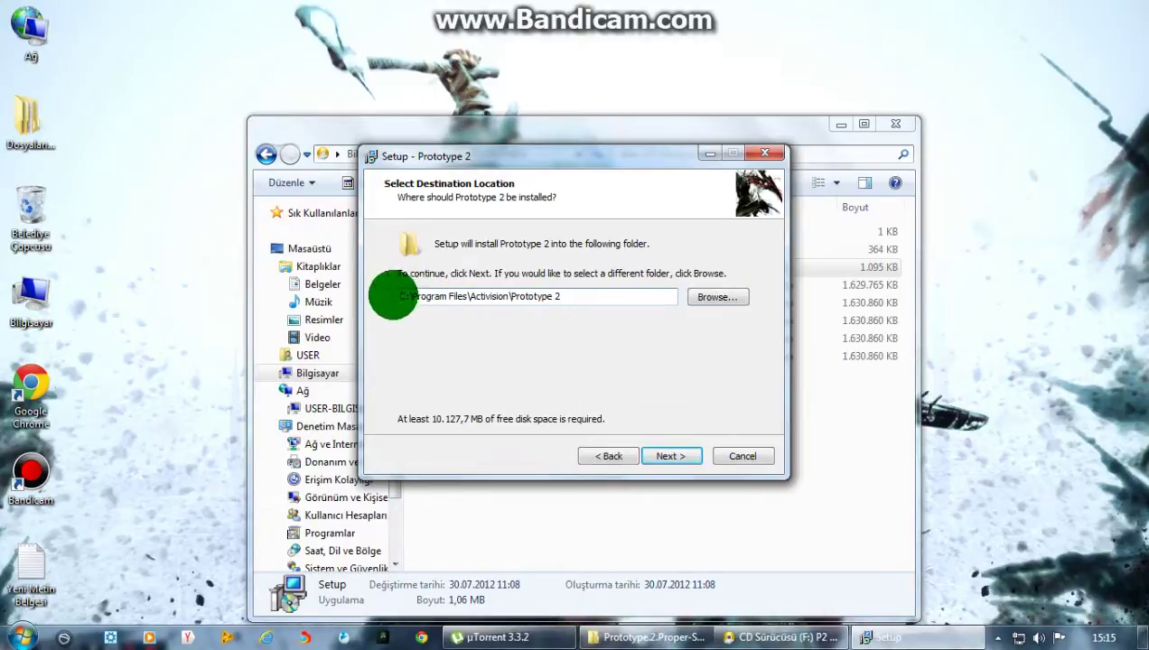
left_click(647, 295)
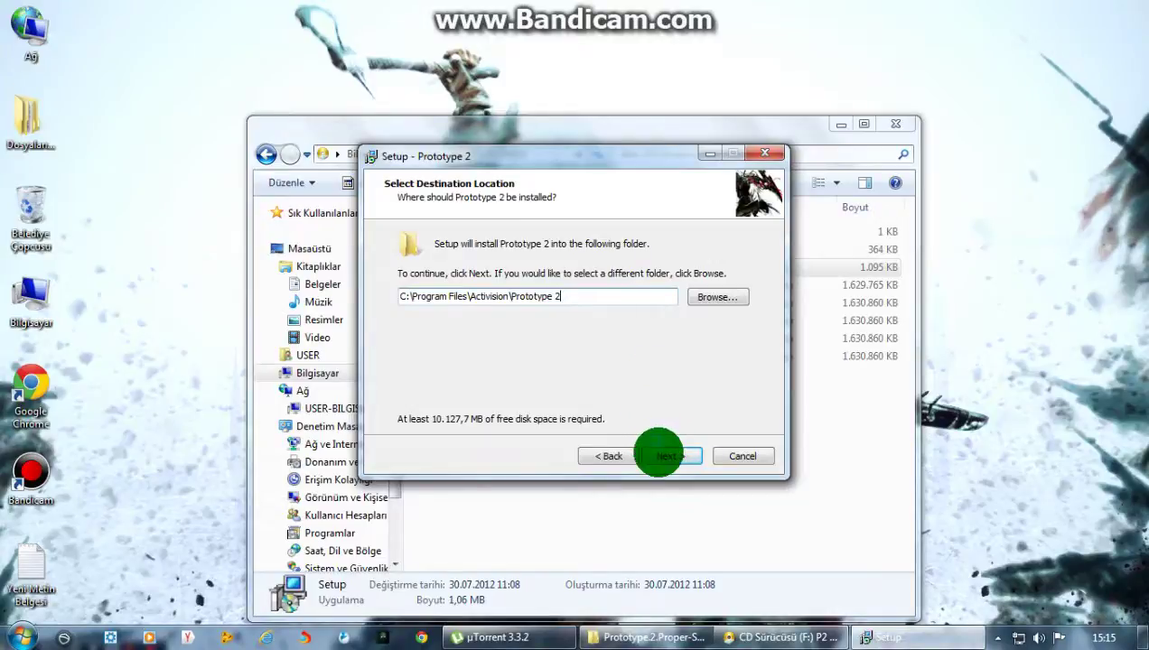
left_click(658, 453)
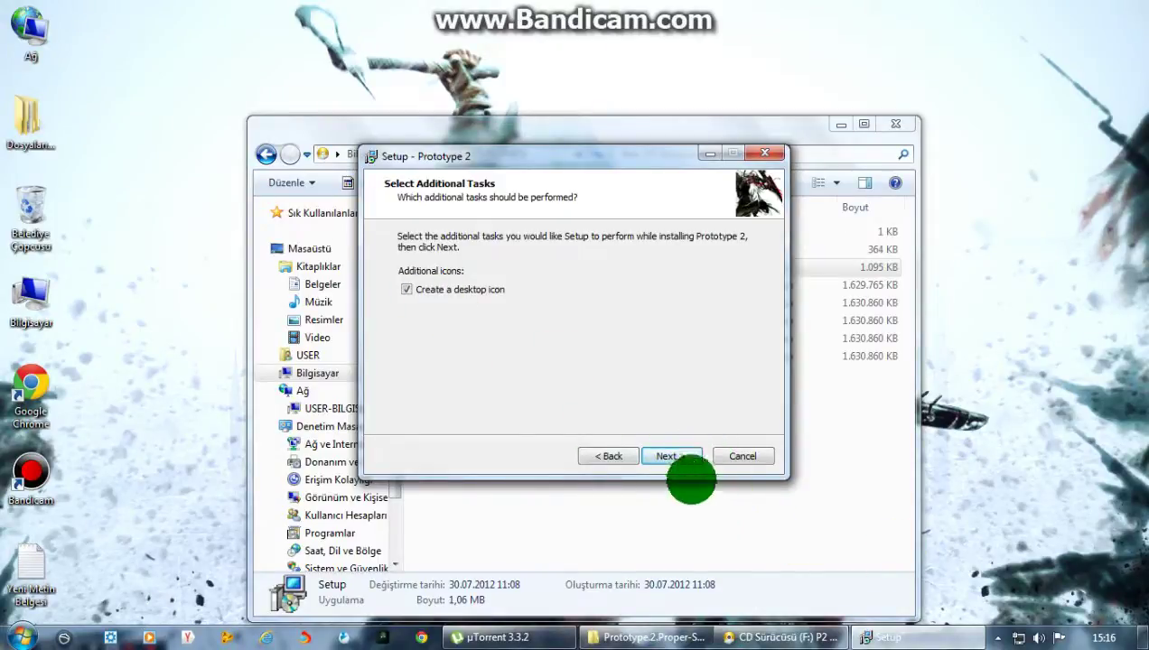
left_click(673, 454)
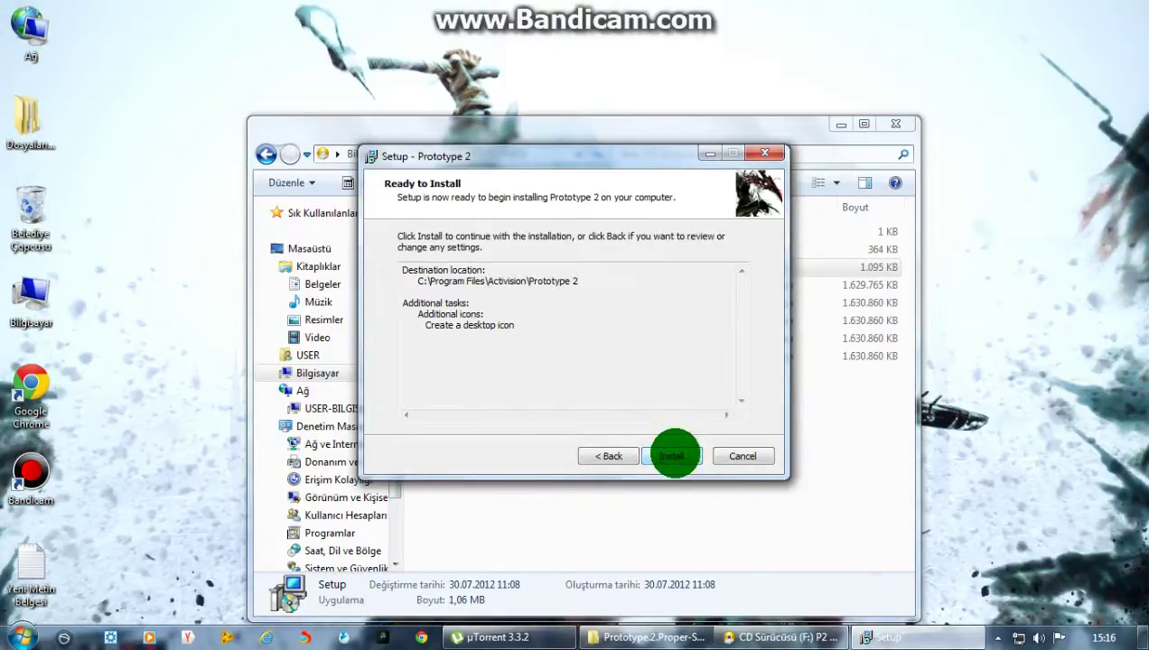
left_click(673, 456)
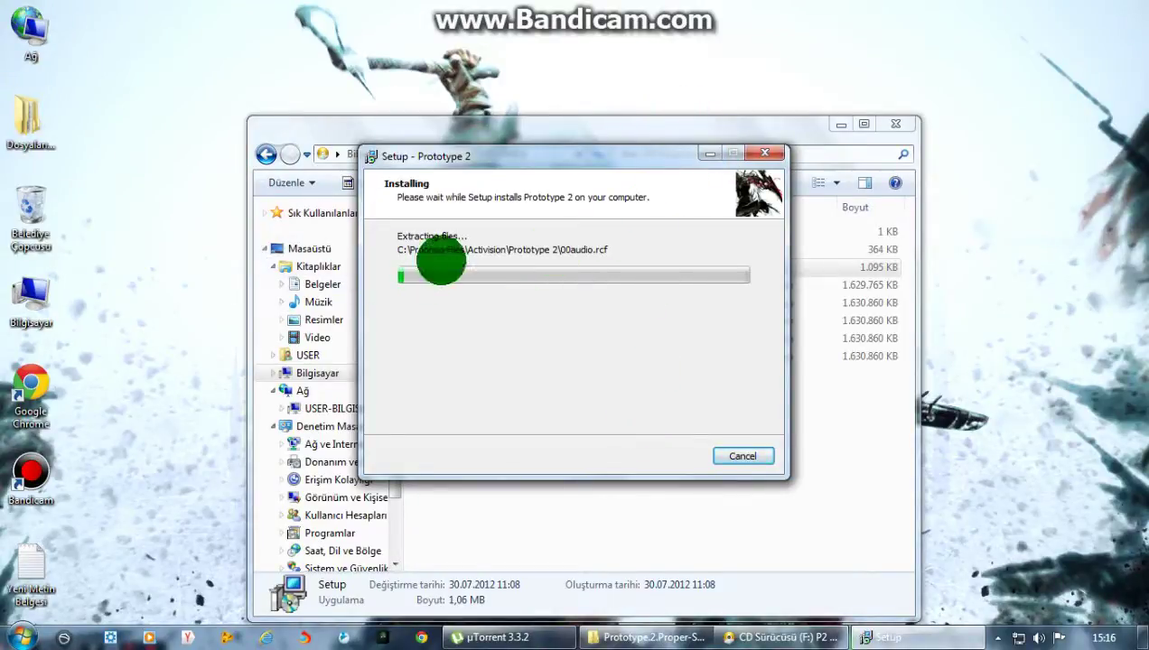
- Minimize the running installer, refresh the F: drive's file list and minimize that window too
left_click(717, 154)
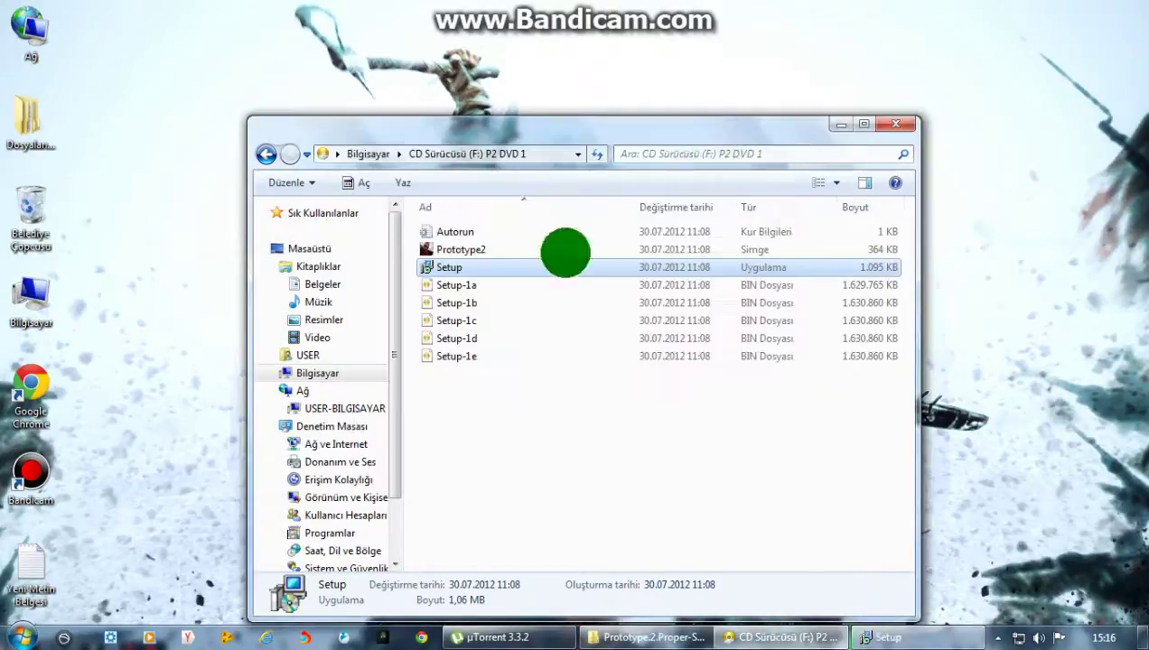
right_click(478, 475)
left_click(586, 340)
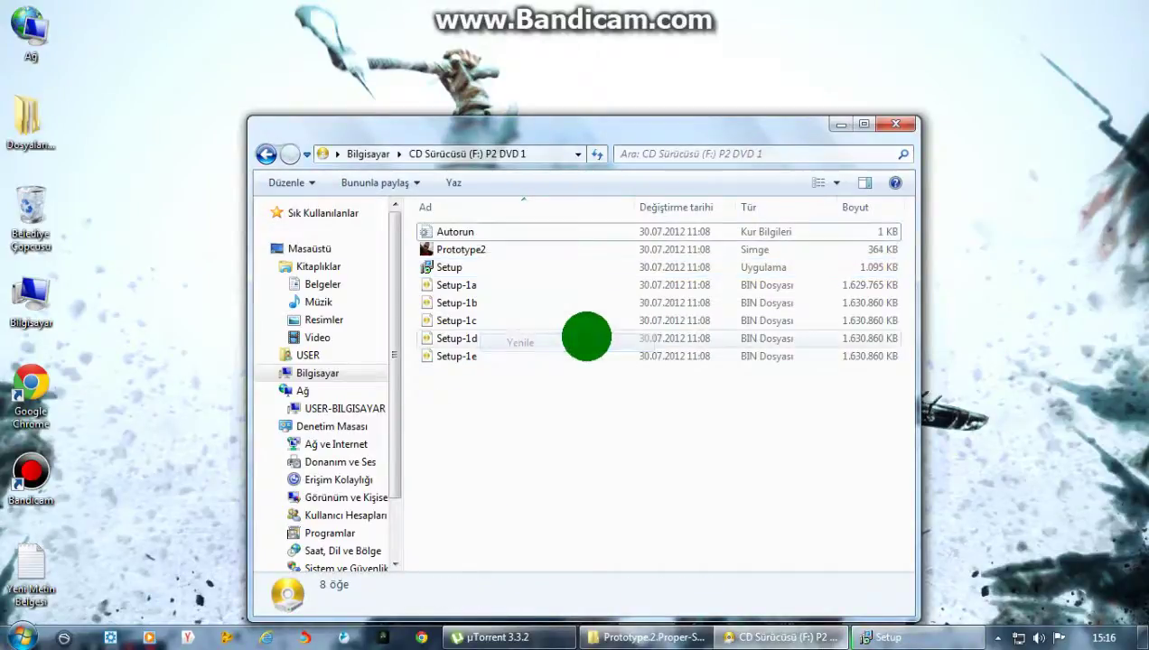
left_click_drag(614, 406, 553, 513)
left_click(836, 124)
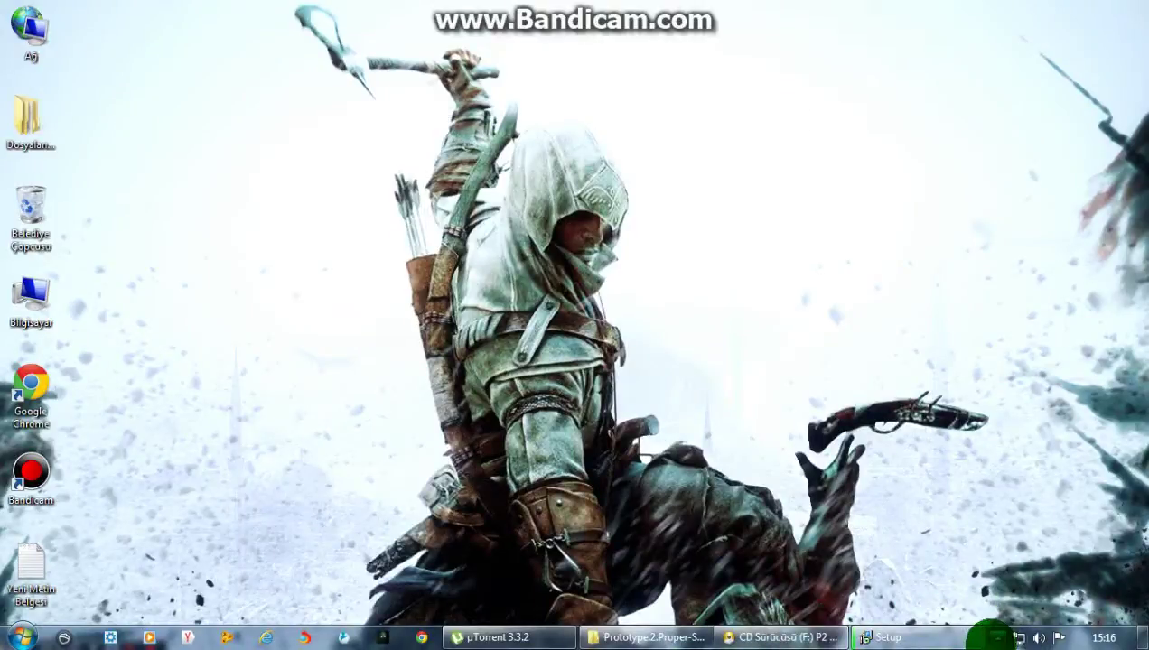
left_click(996, 637)
left_click(960, 549)
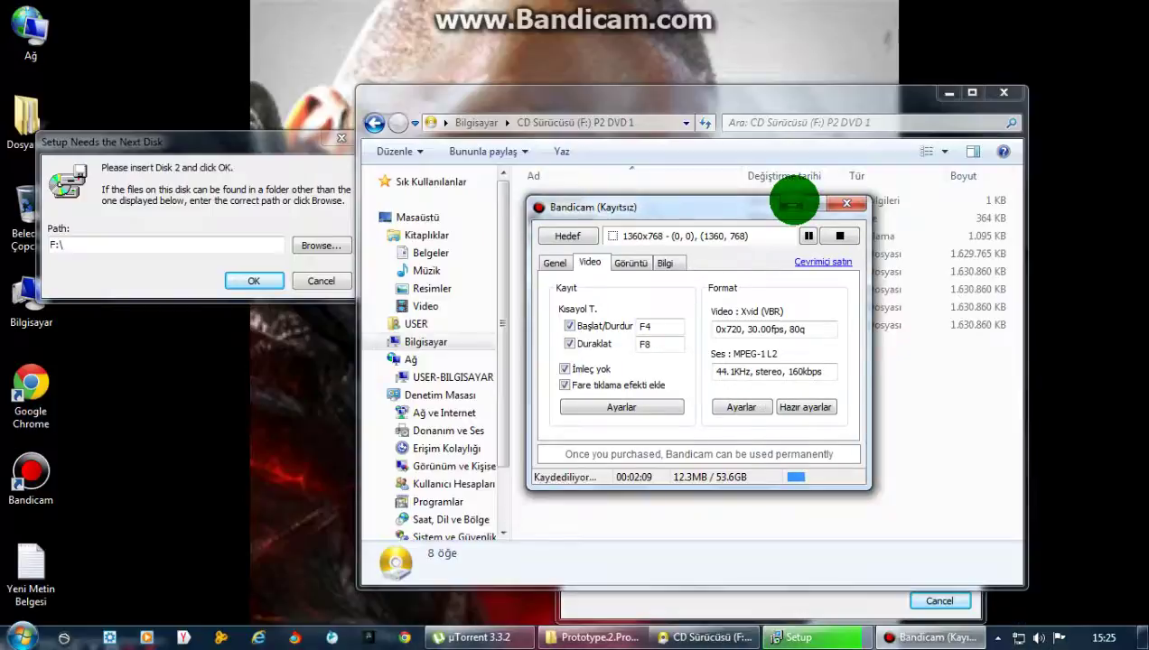
left_click(792, 200)
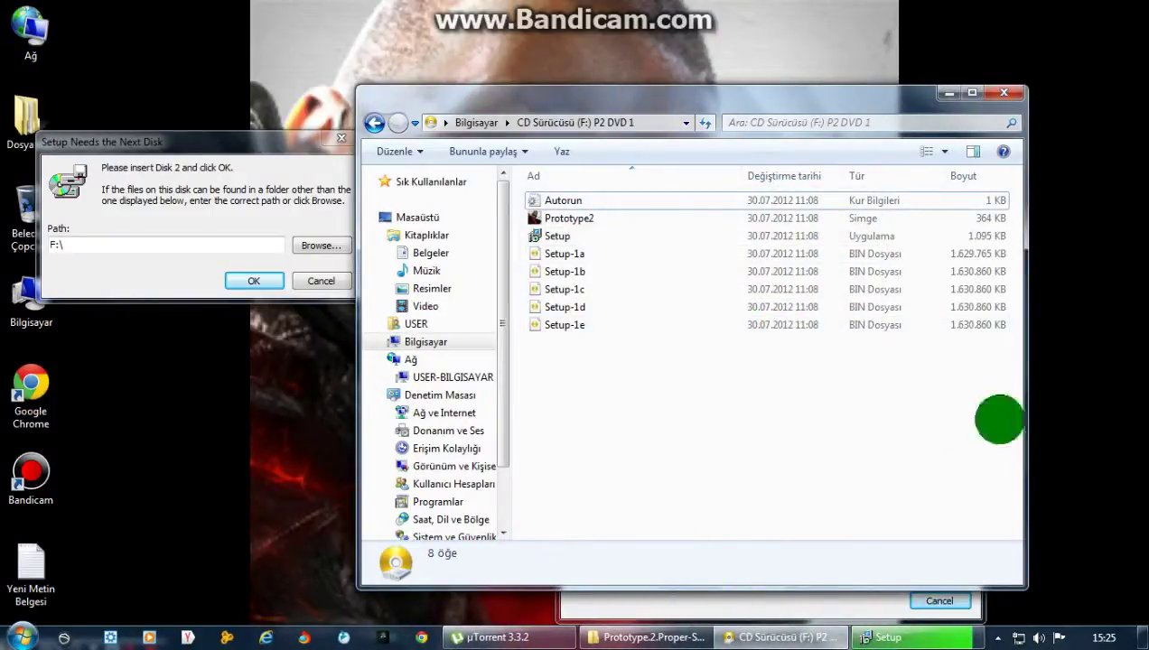
- Minimize the F: drive window, then reposition the Prototype 2 installer window and minimize it as well
left_click_drag(903, 462, 632, 294)
left_click(949, 93)
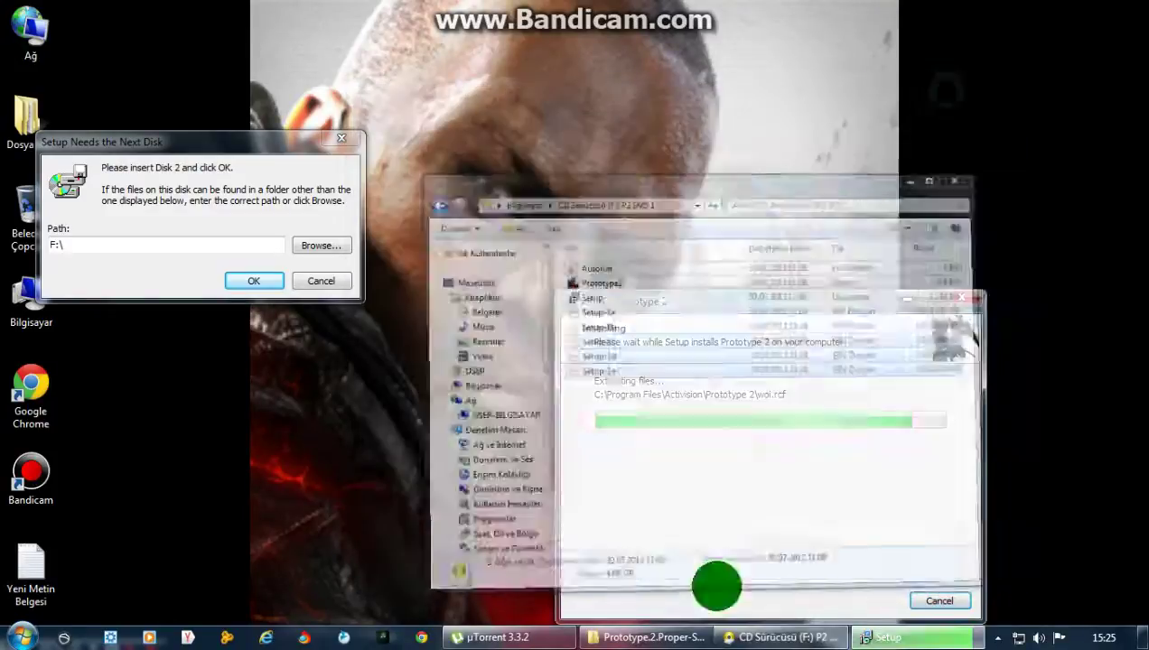
left_click_drag(782, 293, 719, 207)
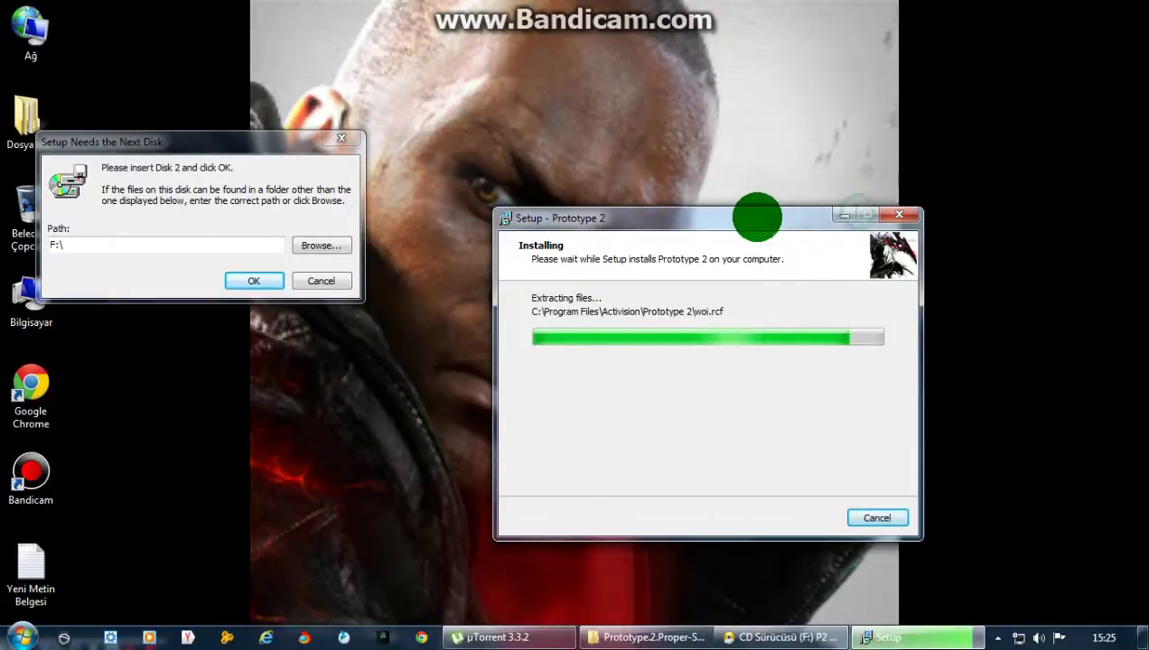
left_click(845, 216)
- Restore the window showing the contents of the P2 DVD 1 drive (F:)
mouse_move(687, 629)
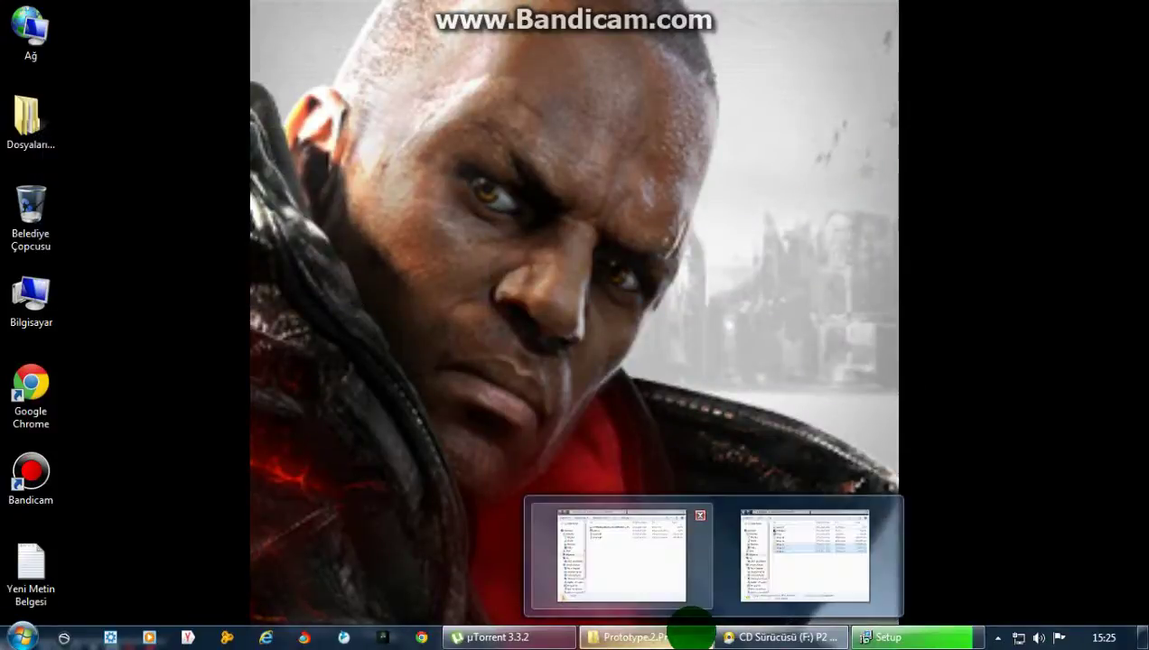
left_click(728, 599)
left_click(630, 374)
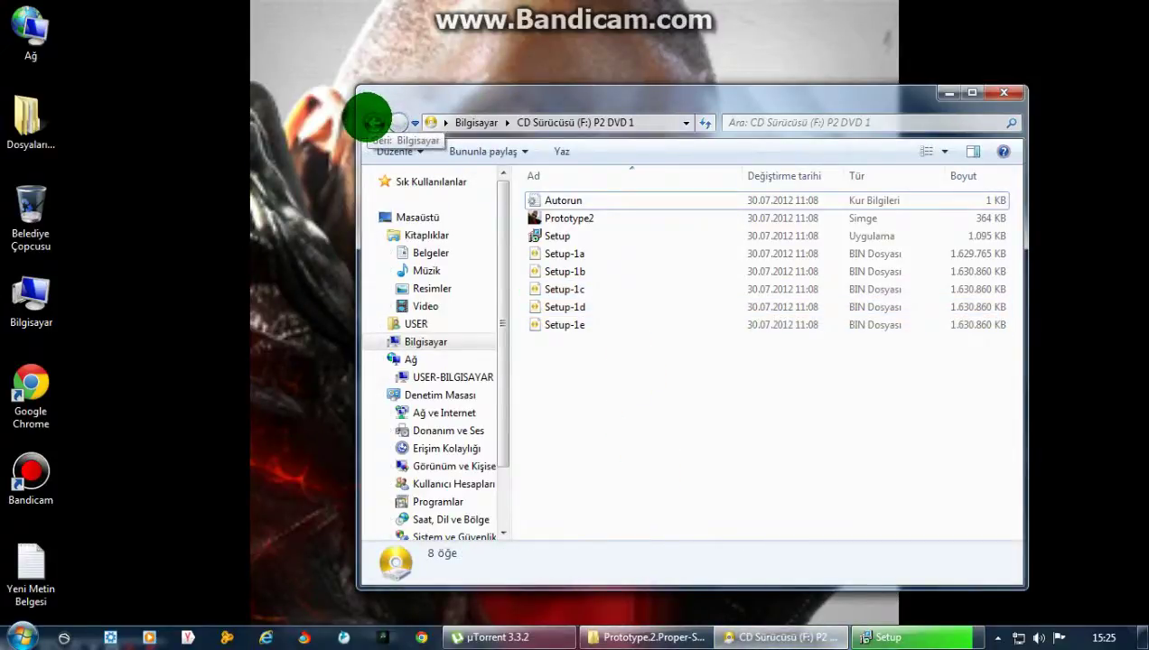
left_click(373, 122)
left_click(398, 122)
- Mount the sr-p2dvd2 disc image from the Prototype.2.Proper-SKIDROW folder on virtual drive I: with PowerISO
left_click(679, 636)
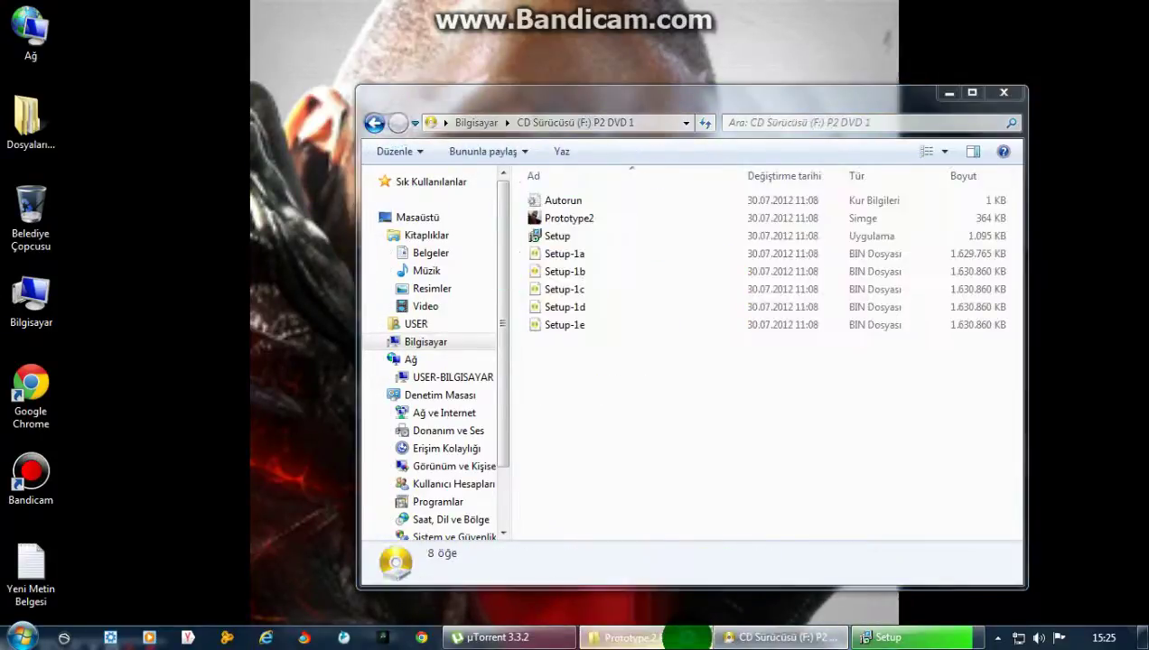
left_click(420, 247)
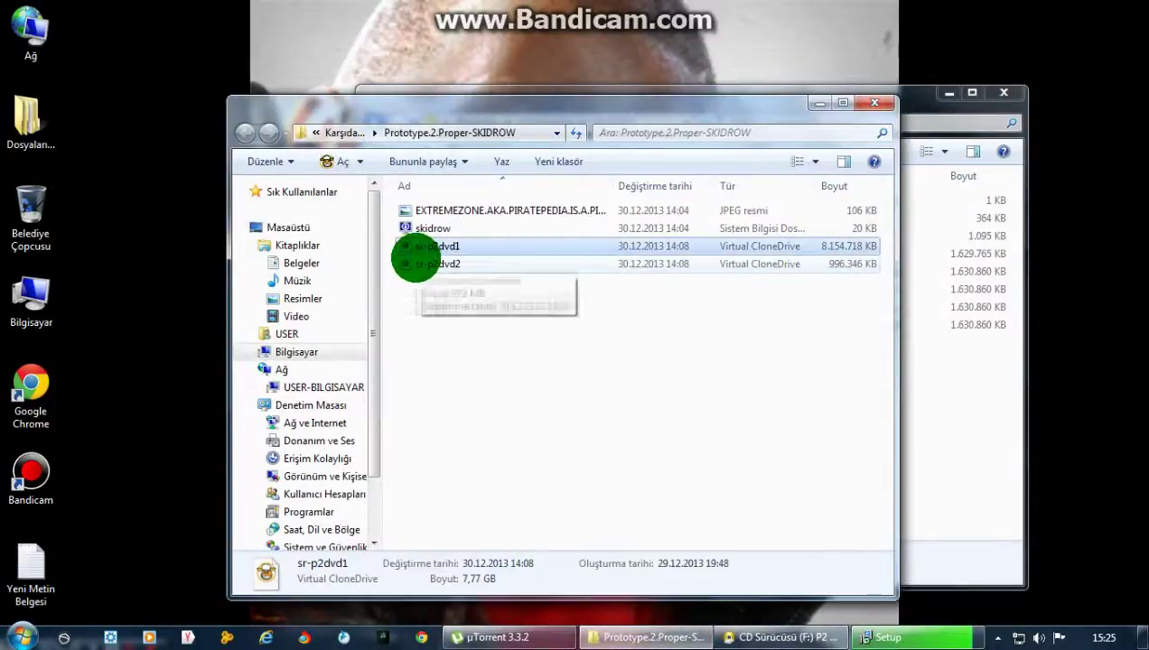
left_click(420, 264)
right_click(428, 271)
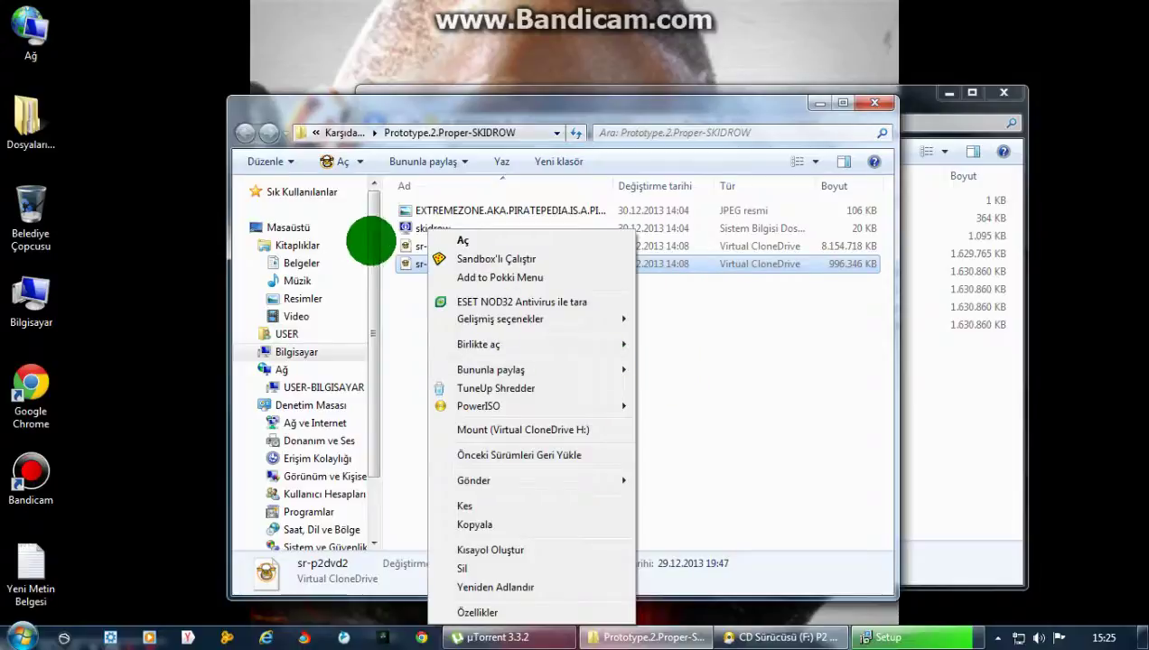
mouse_move(504, 403)
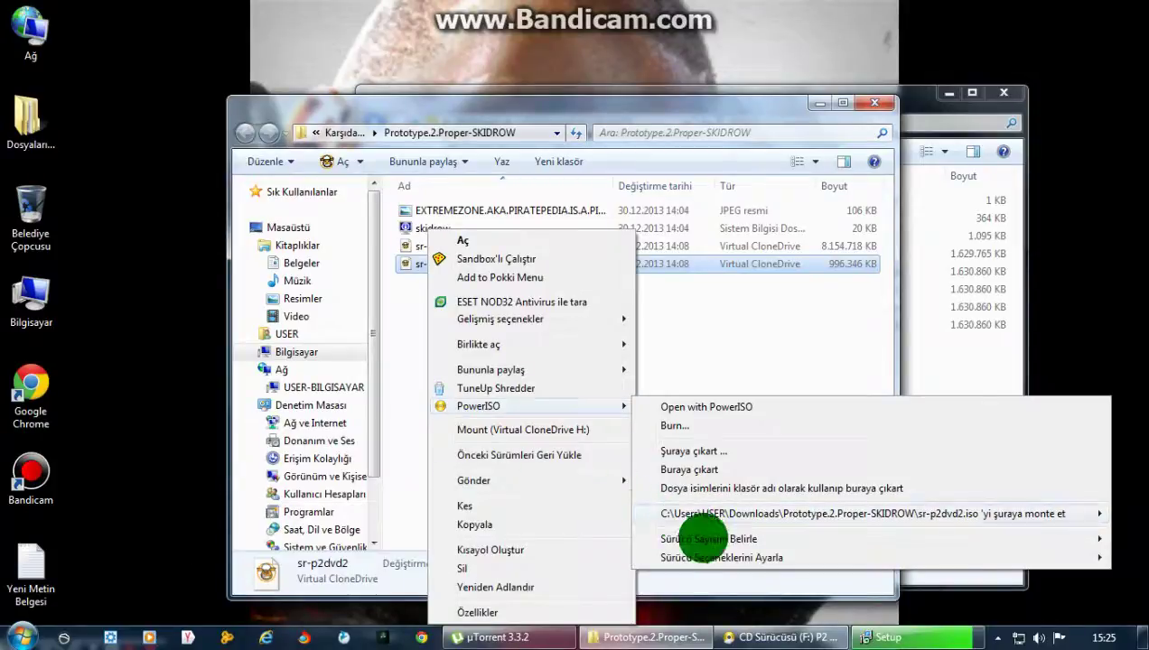
mouse_move(648, 514)
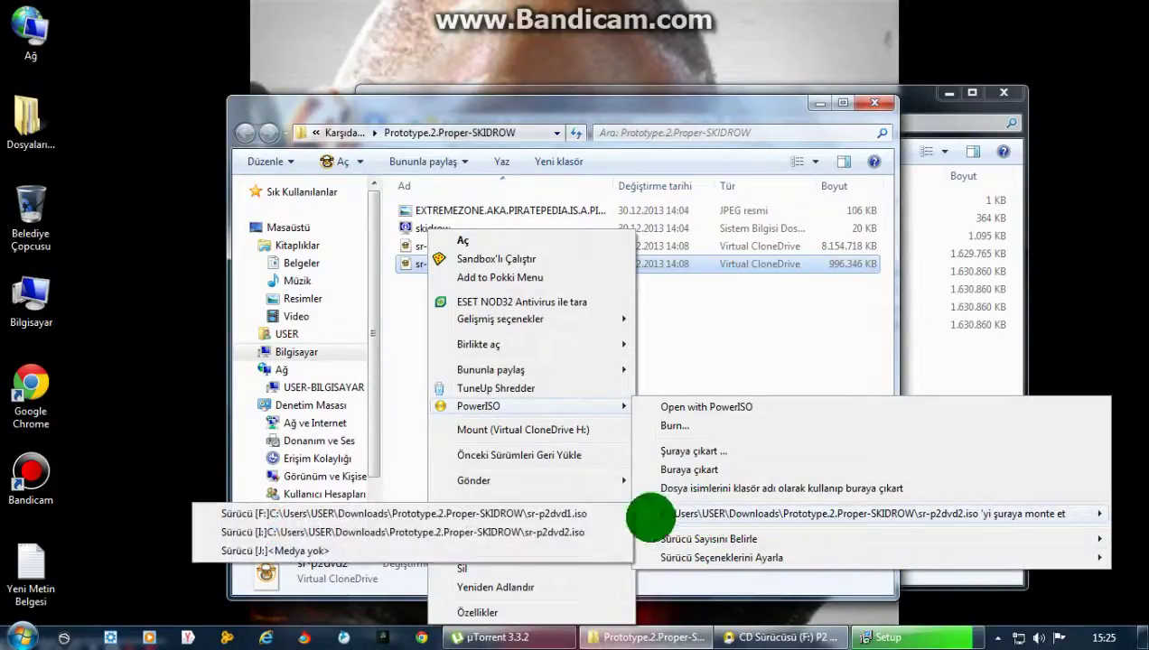
left_click(495, 532)
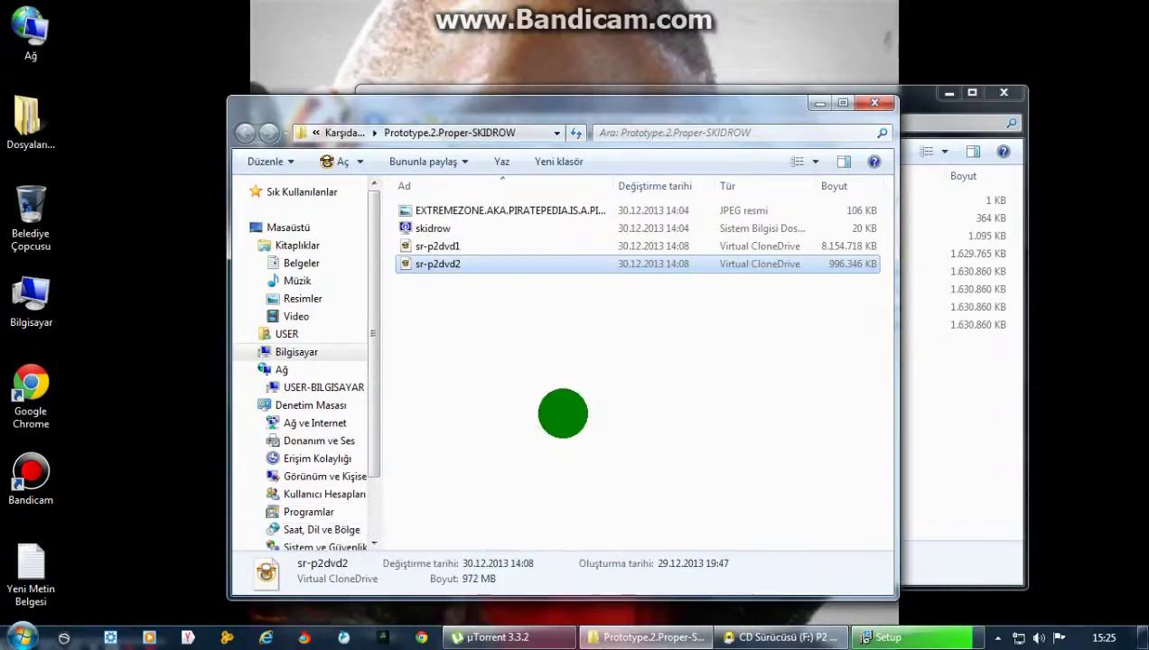
left_click(570, 403)
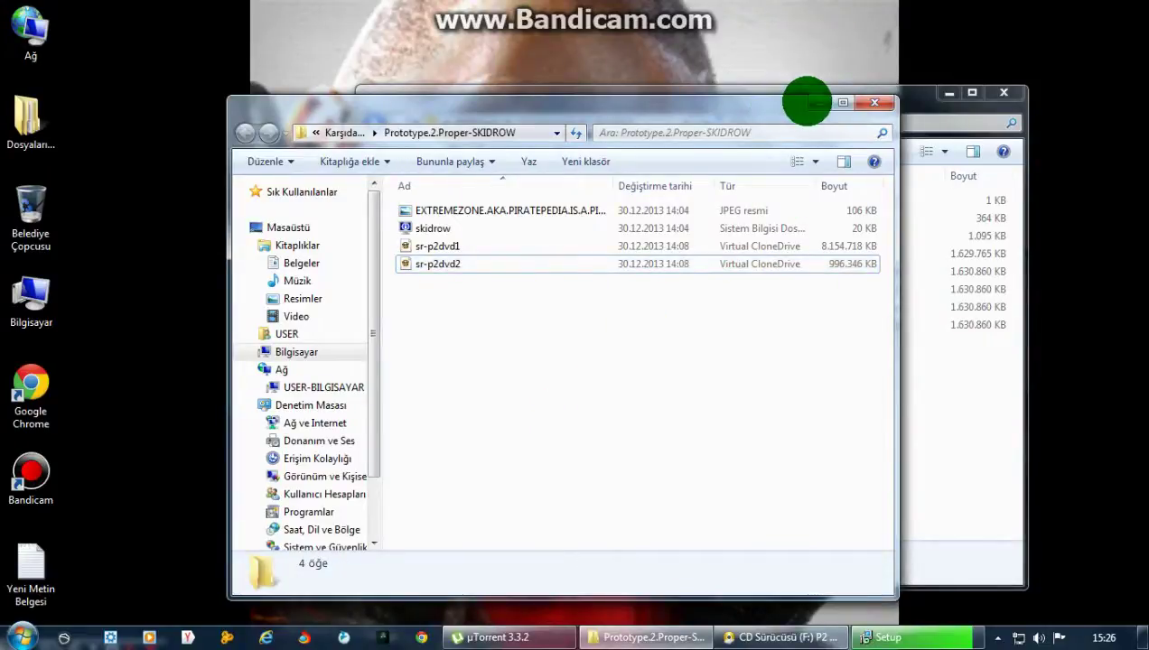
- Minimize the download folder, restore the setup's disk request and try to continue with F:\ as the Disk 2 path
left_click(813, 102)
mouse_move(890, 635)
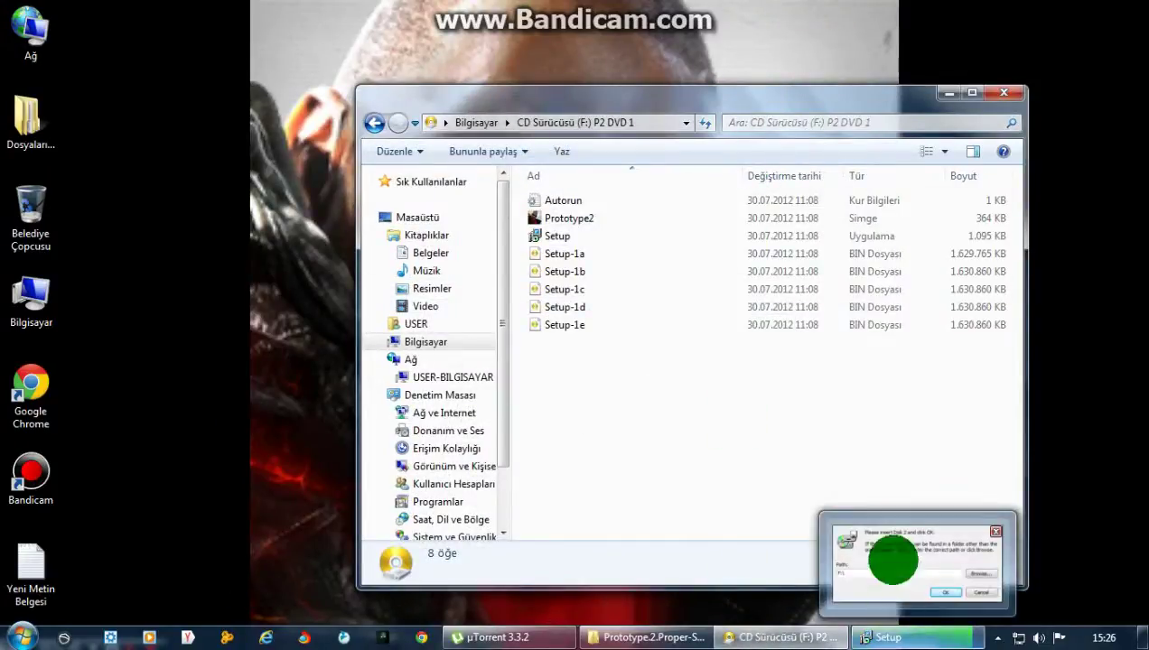
left_click(892, 560)
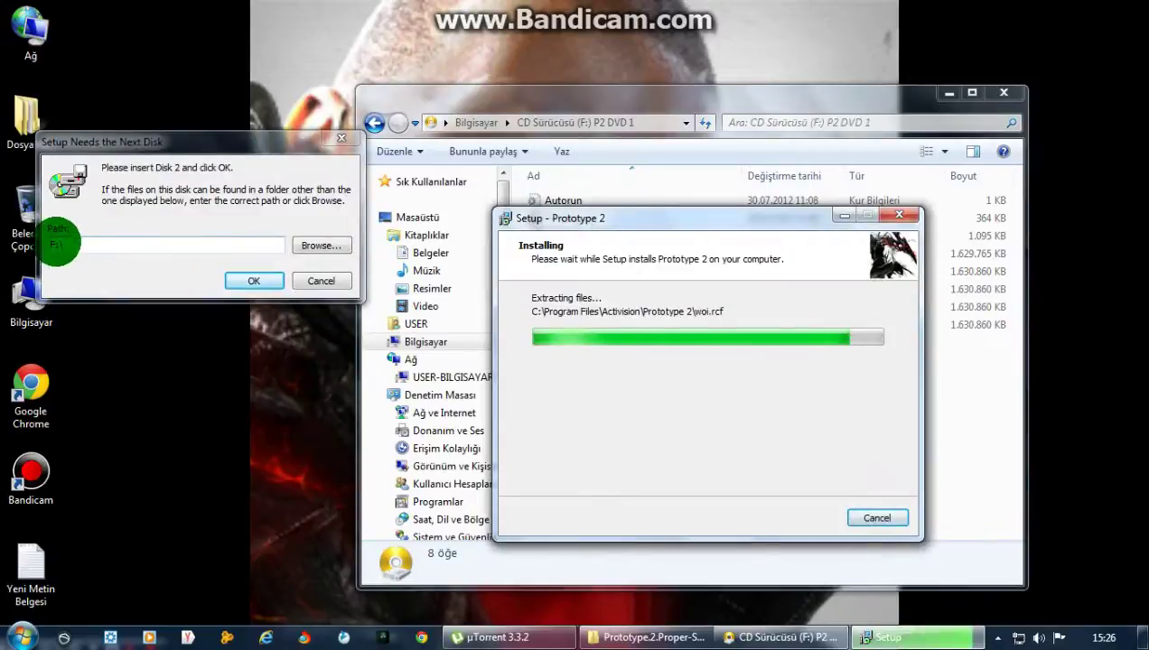
left_click(250, 278)
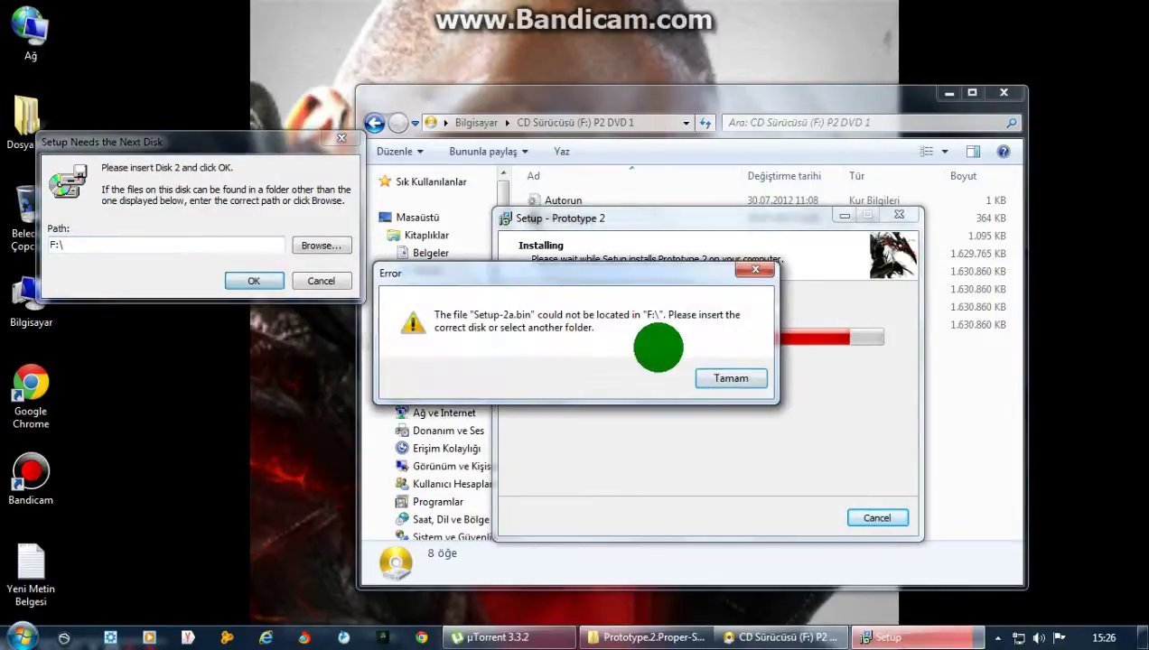
left_click(730, 379)
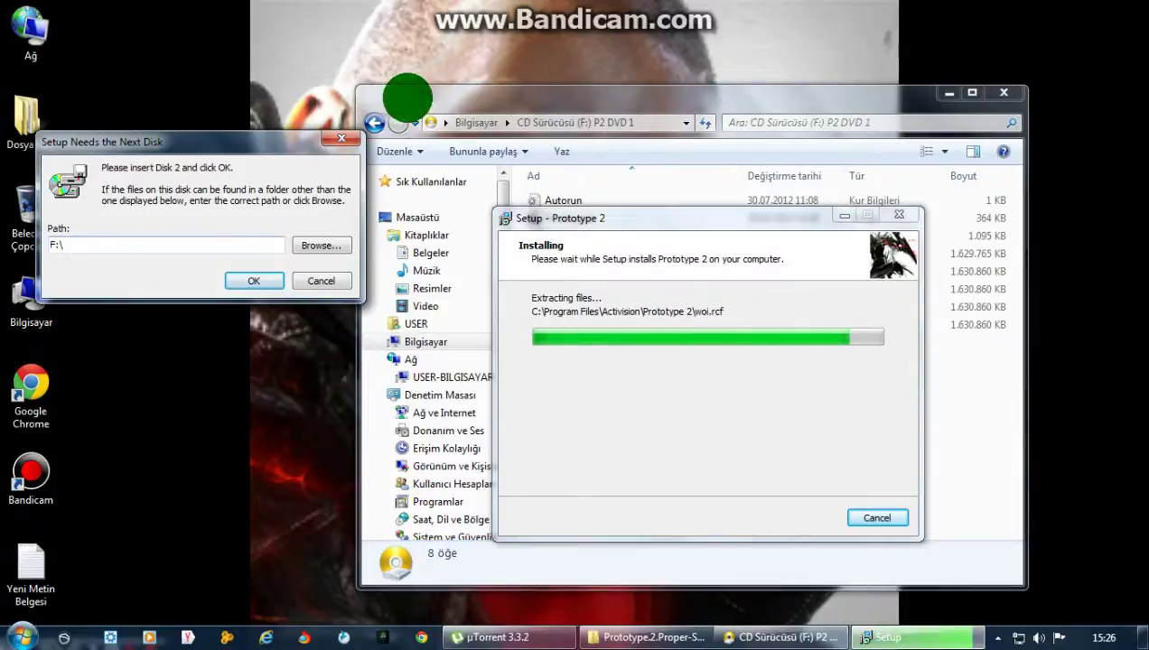
- Identify the P2 DVD 2 drive in Computer, set the setup's Disk 2 path to I:\ and continue the installation
left_click(374, 122)
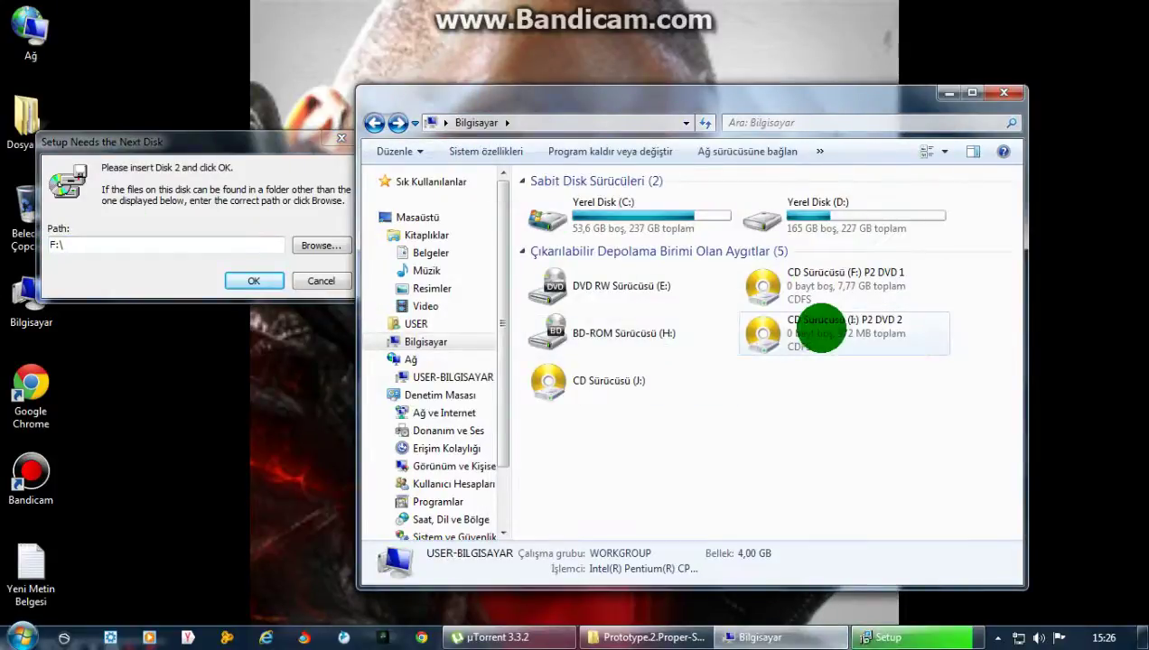
left_click(835, 326)
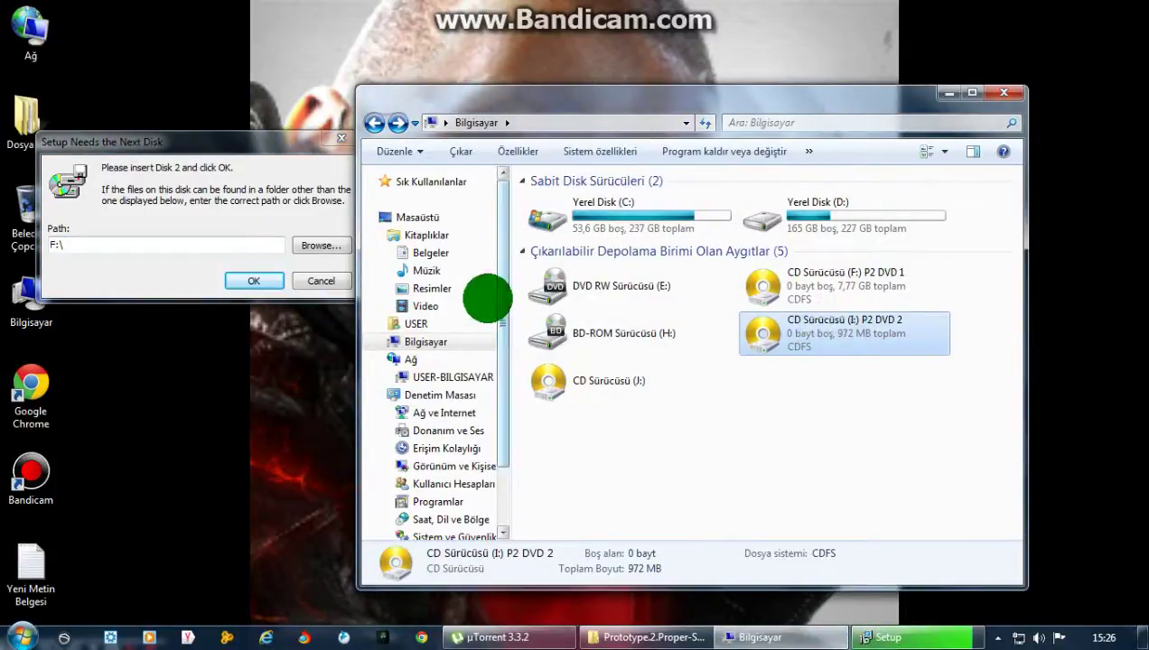
left_click(56, 239)
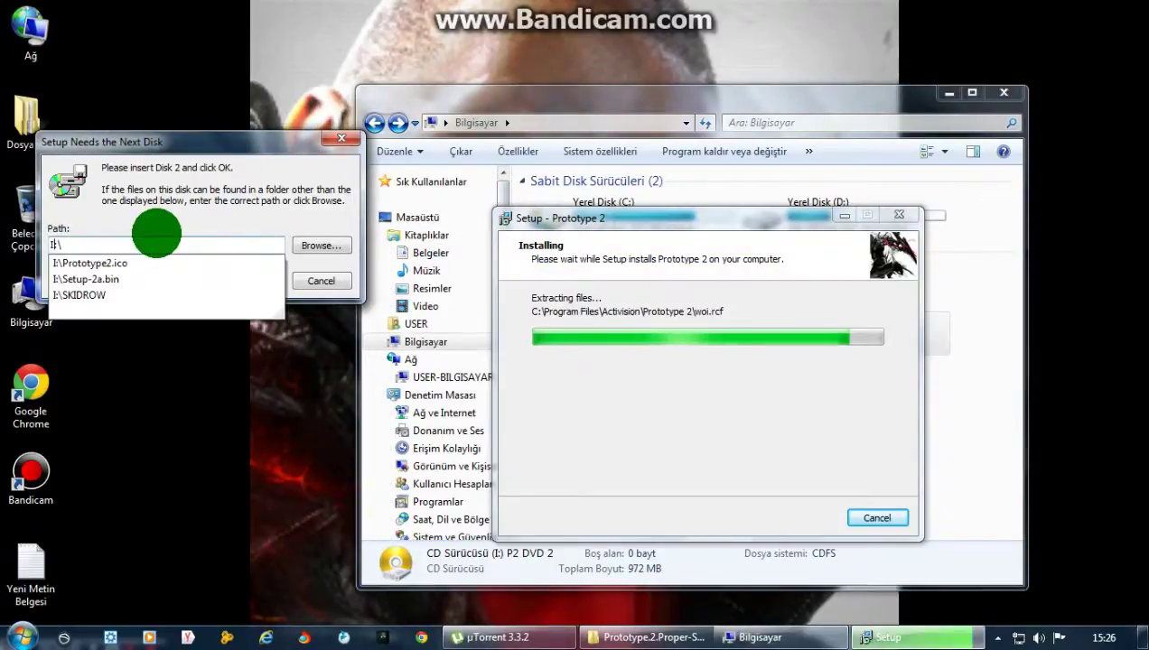
left_click(299, 219)
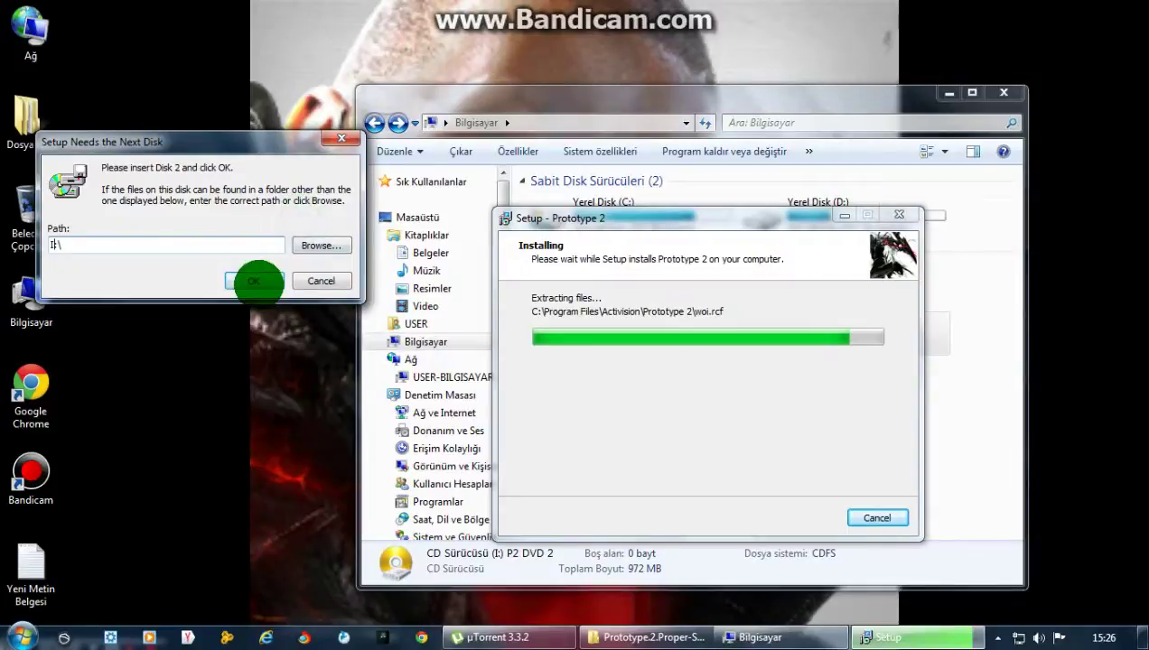
left_click(254, 282)
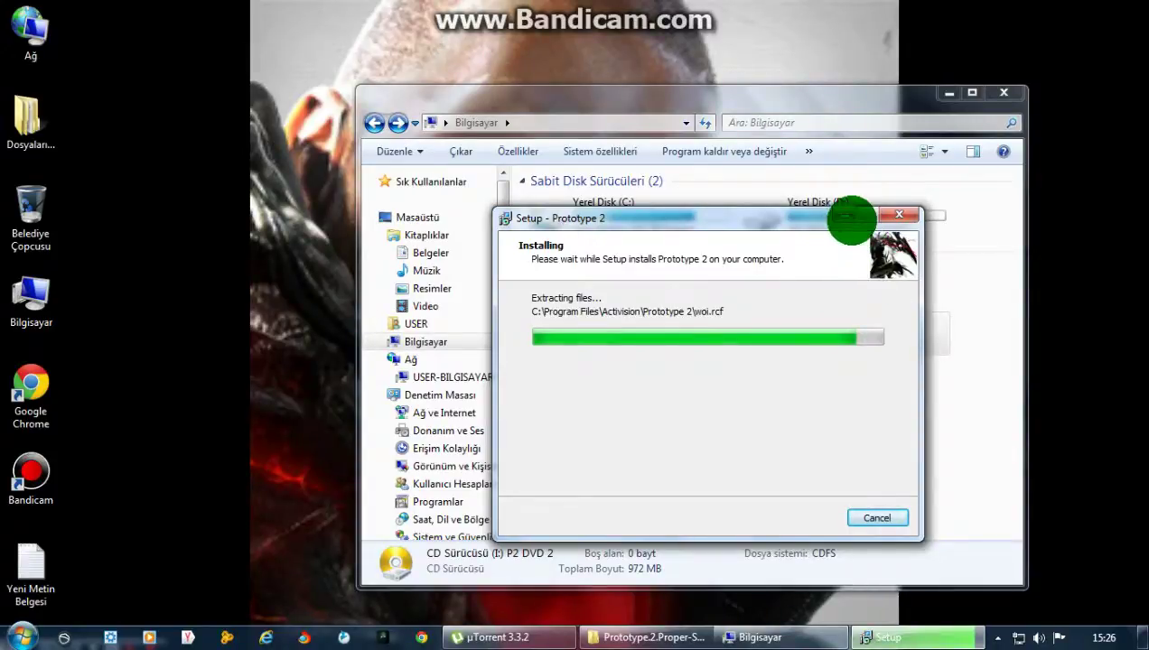
- Minimize the running installer and the Computer window to clear the desktop
left_click(848, 215)
left_click_drag(867, 336, 823, 422)
left_click(822, 423)
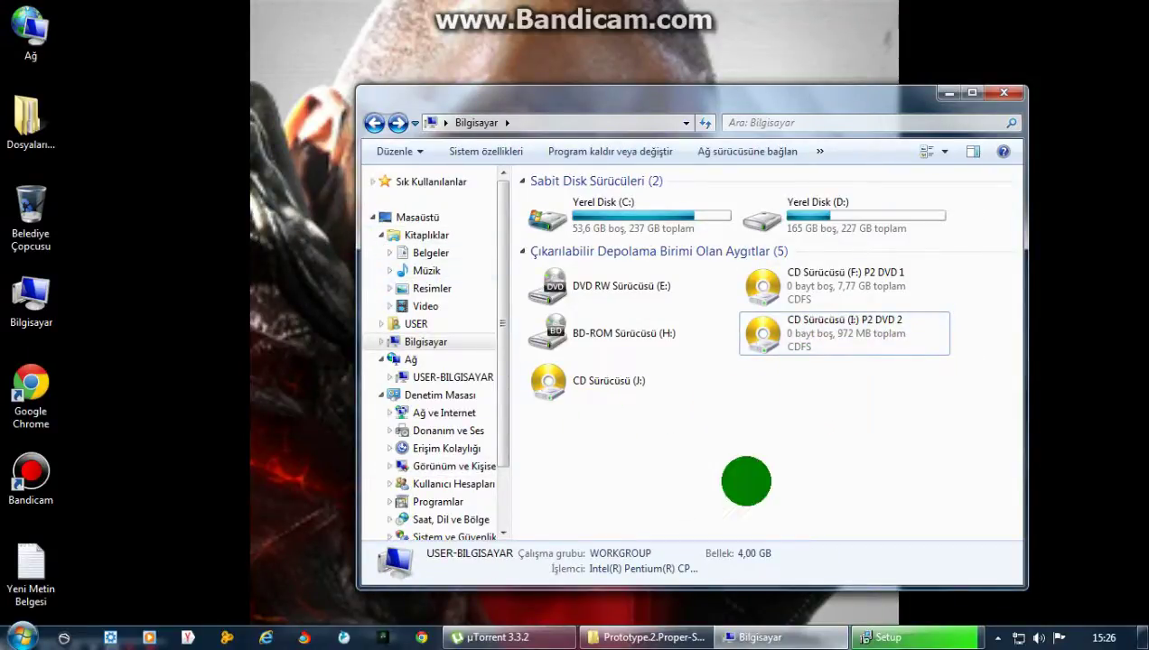
left_click(641, 195)
left_click(918, 439)
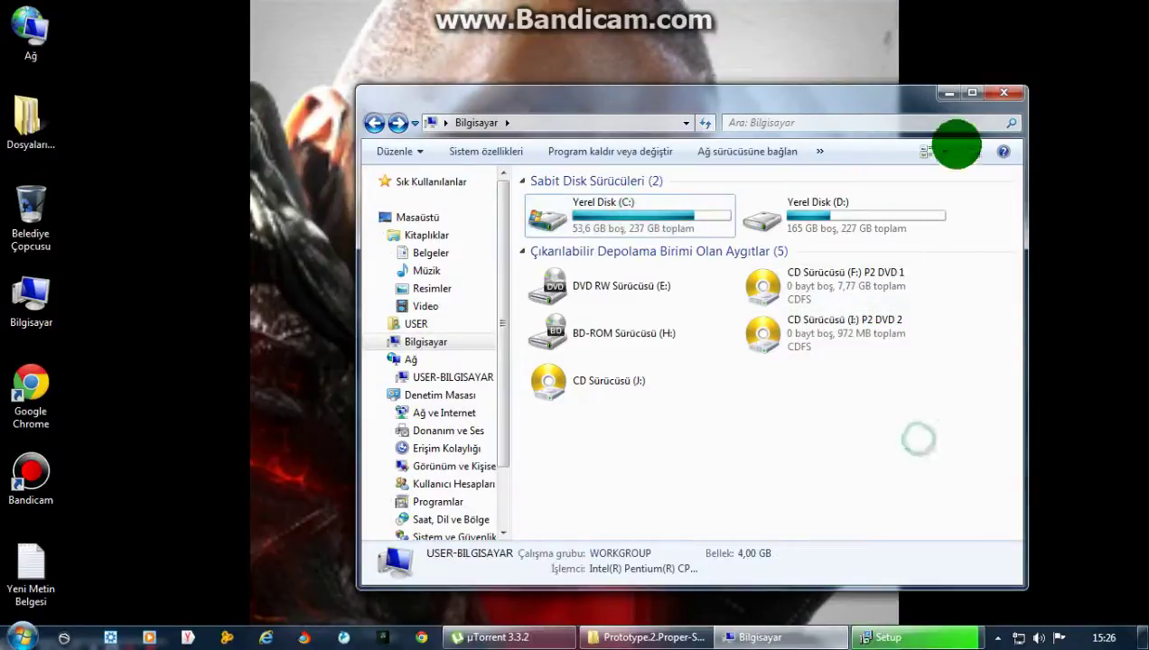
left_click(950, 94)
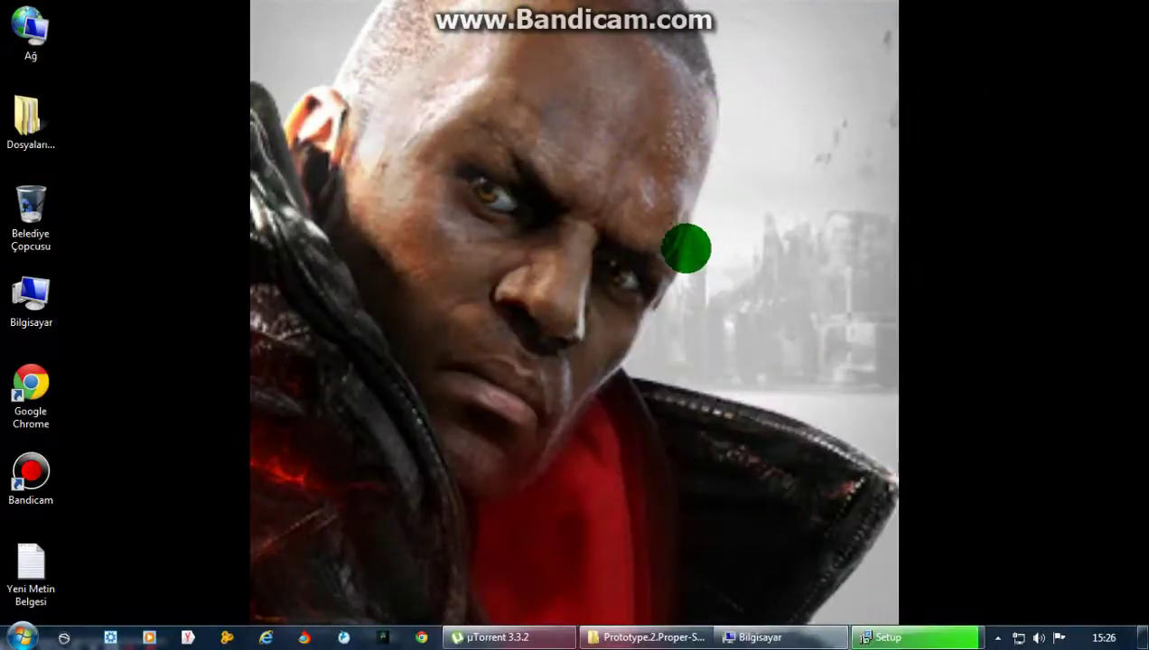
right_click(687, 248)
left_click(684, 224)
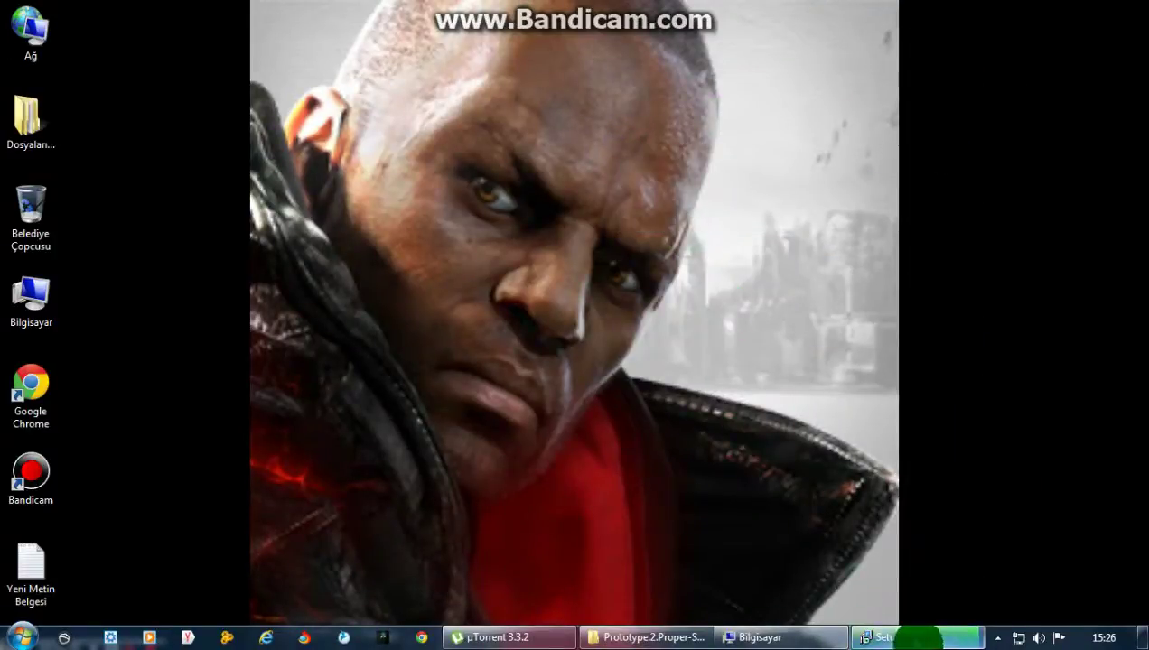
- Restore the installer, exclude Microsoft DirectX and the Visual C++ Redistributable from installation, and finish the setup wizard
left_click(919, 637)
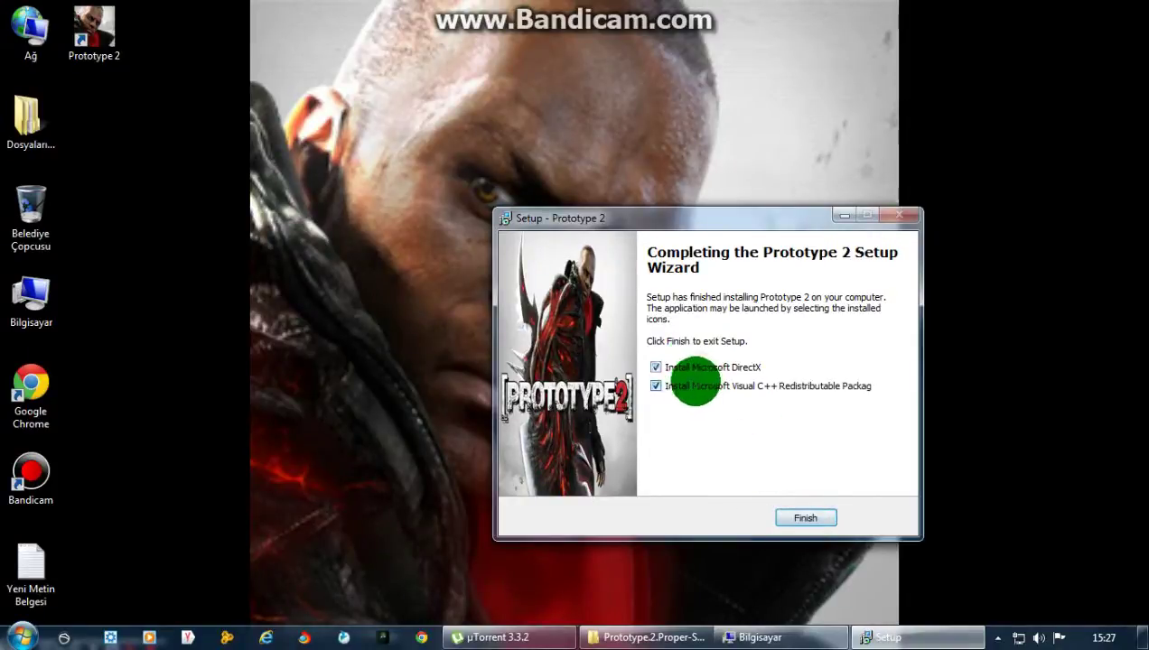
left_click(695, 386)
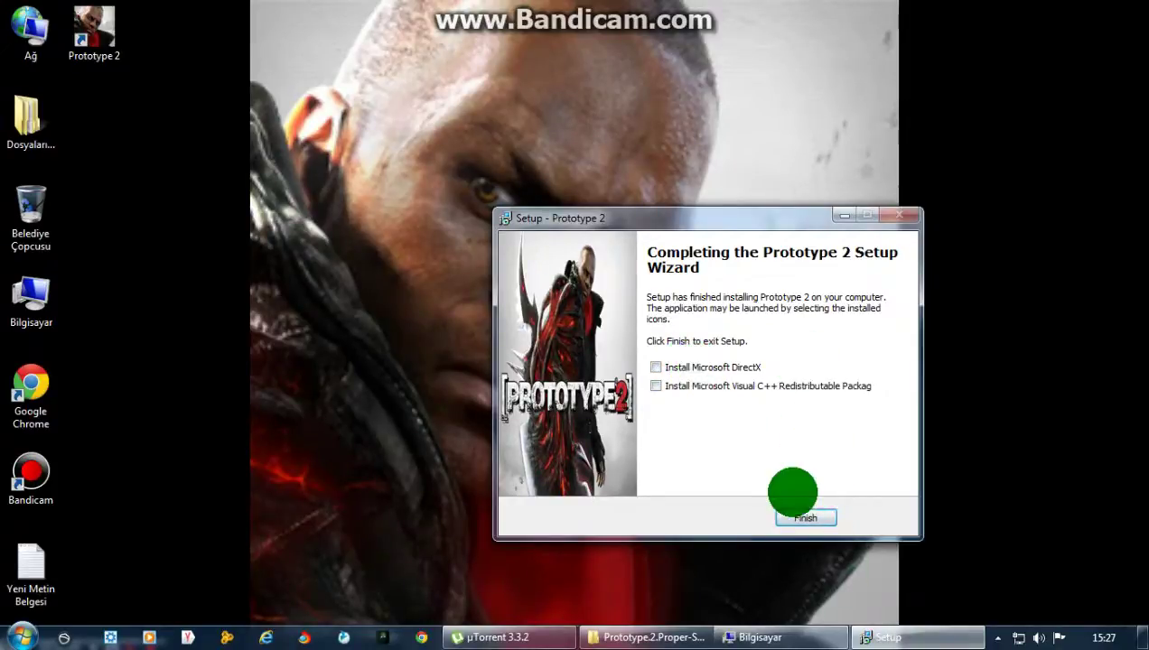
left_click(807, 518)
left_click_drag(559, 293, 913, 482)
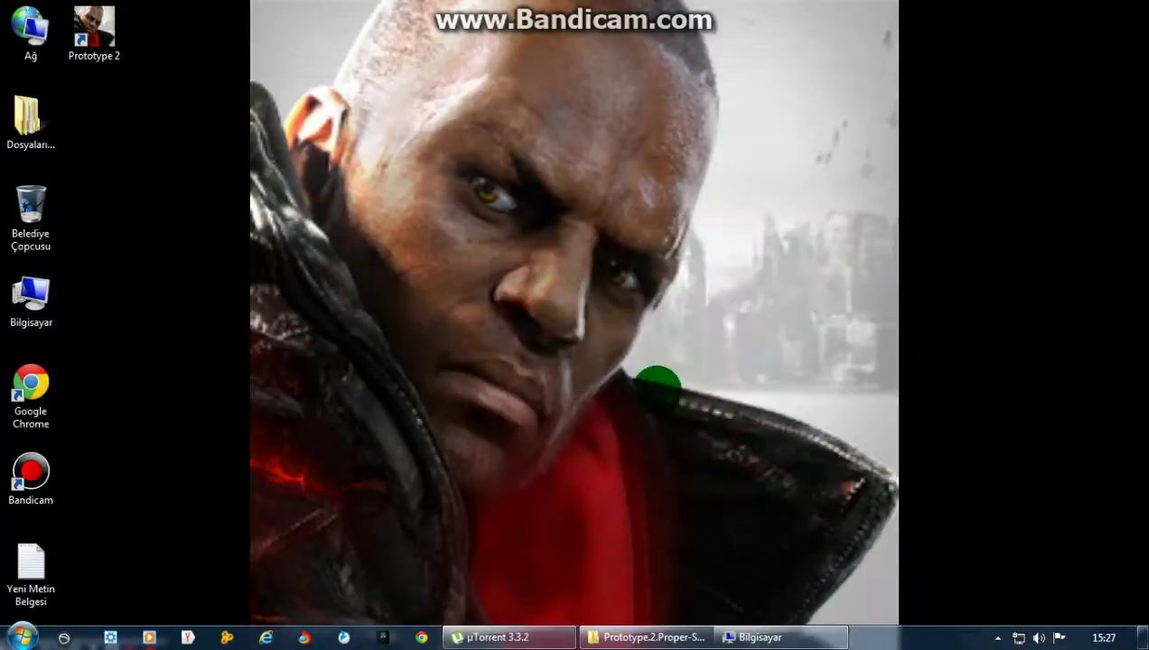
- Open the installed game's folder, C:\Program Files\Activision\Prototype 2
left_click(795, 637)
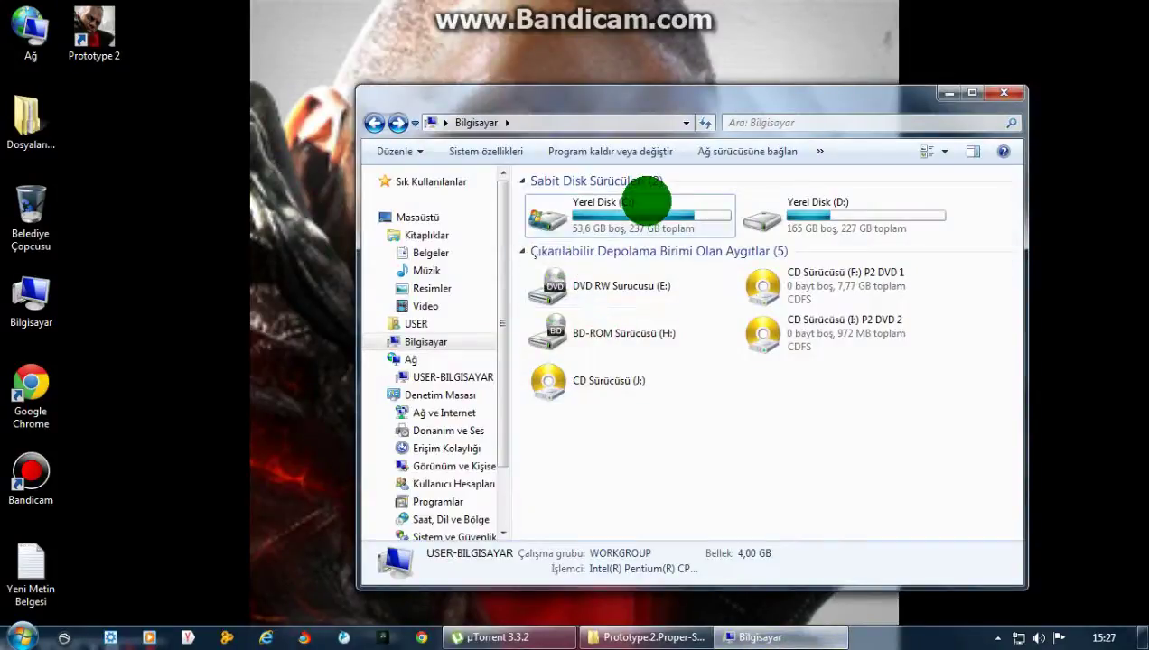
double_click(647, 203)
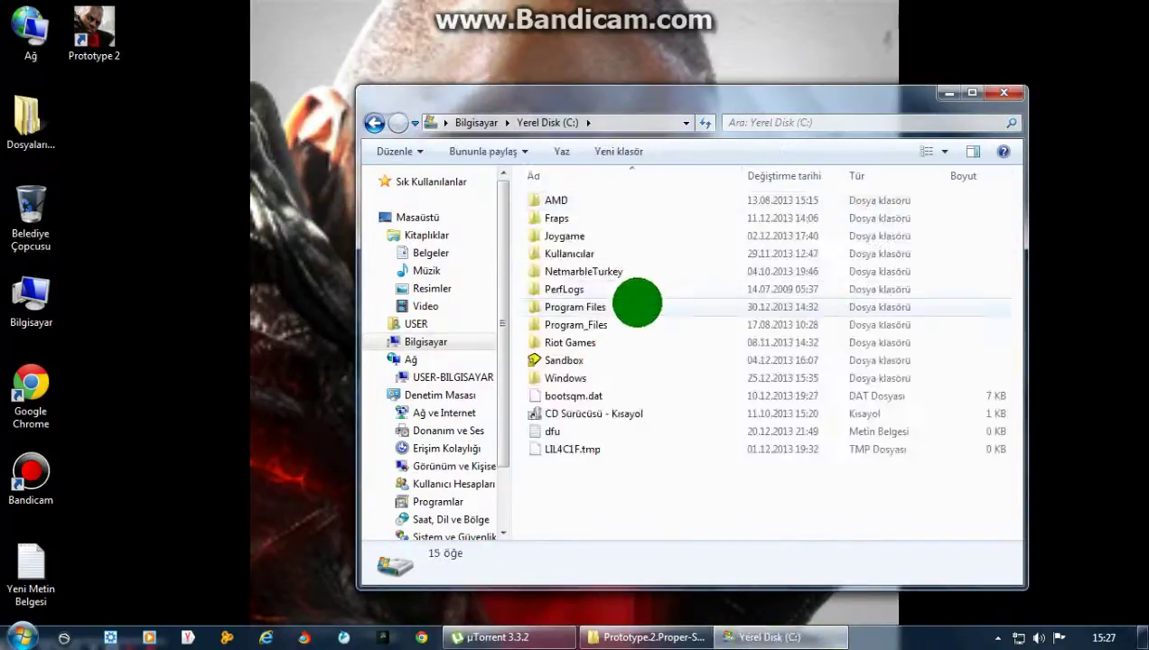
double_click(636, 304)
double_click(559, 218)
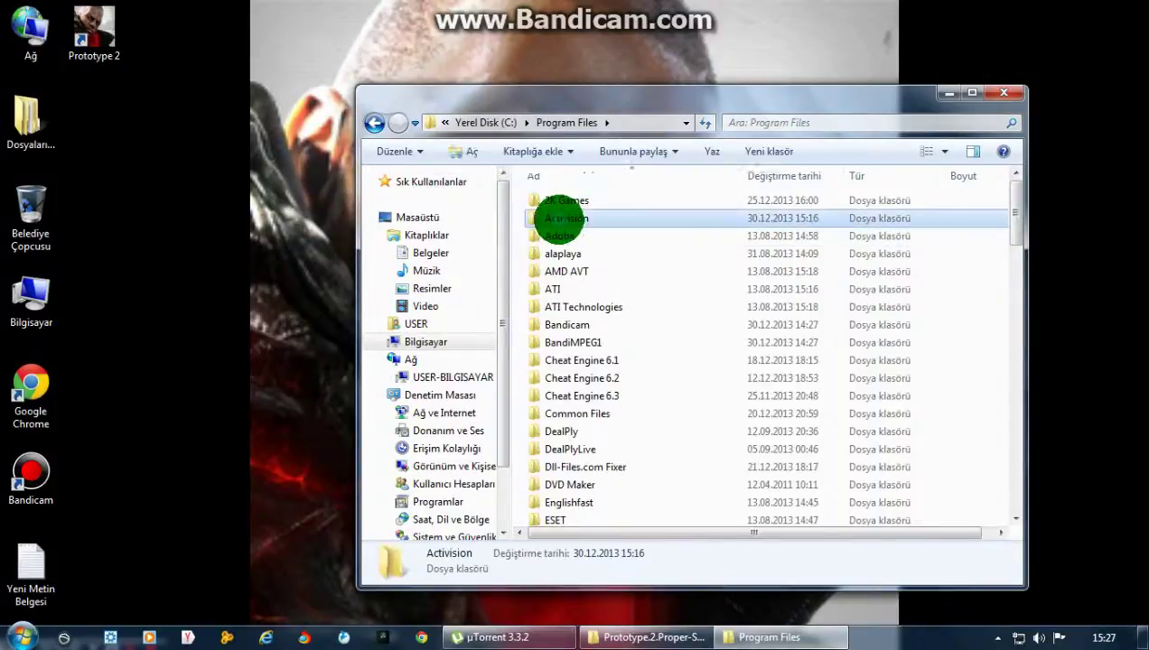
double_click(562, 200)
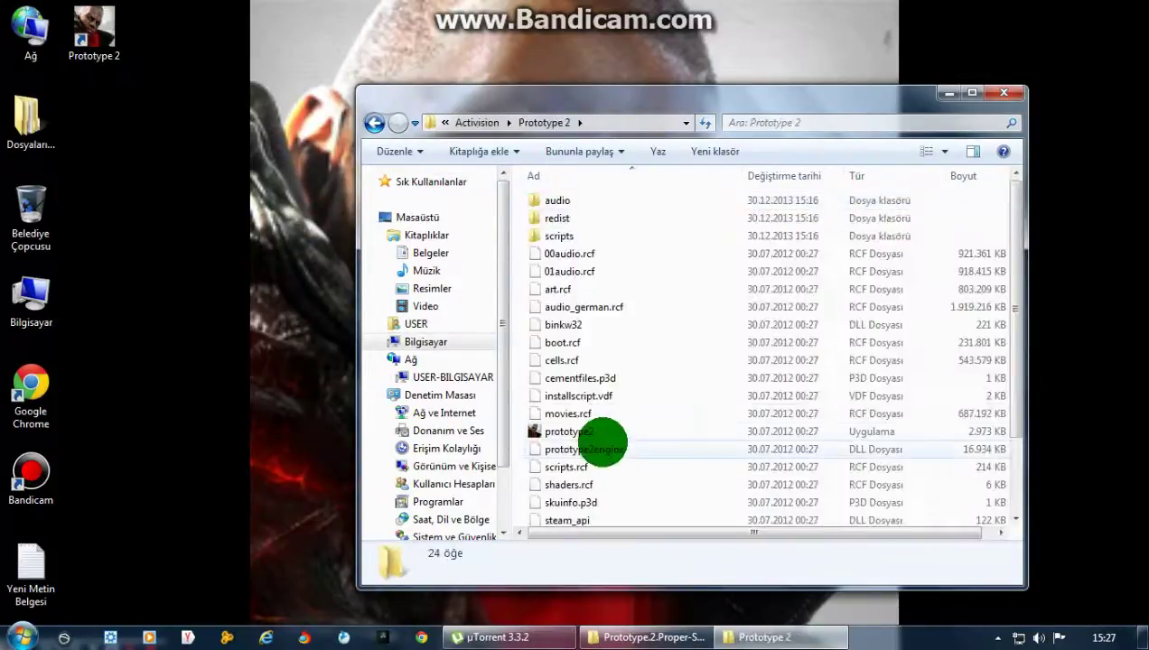
- Close the Prototype.2.Proper-SKIDROW folder window and open Computer in a separate window, keeping the Prototype 2 folder open
left_click(736, 636)
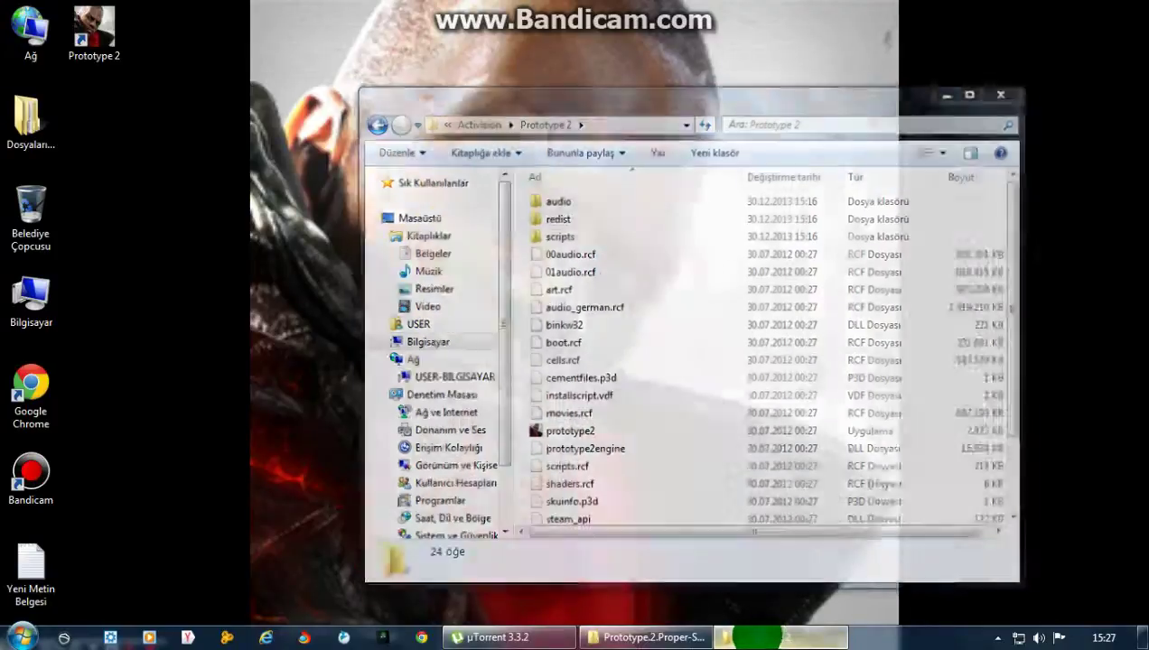
left_click(736, 637)
left_click(646, 637)
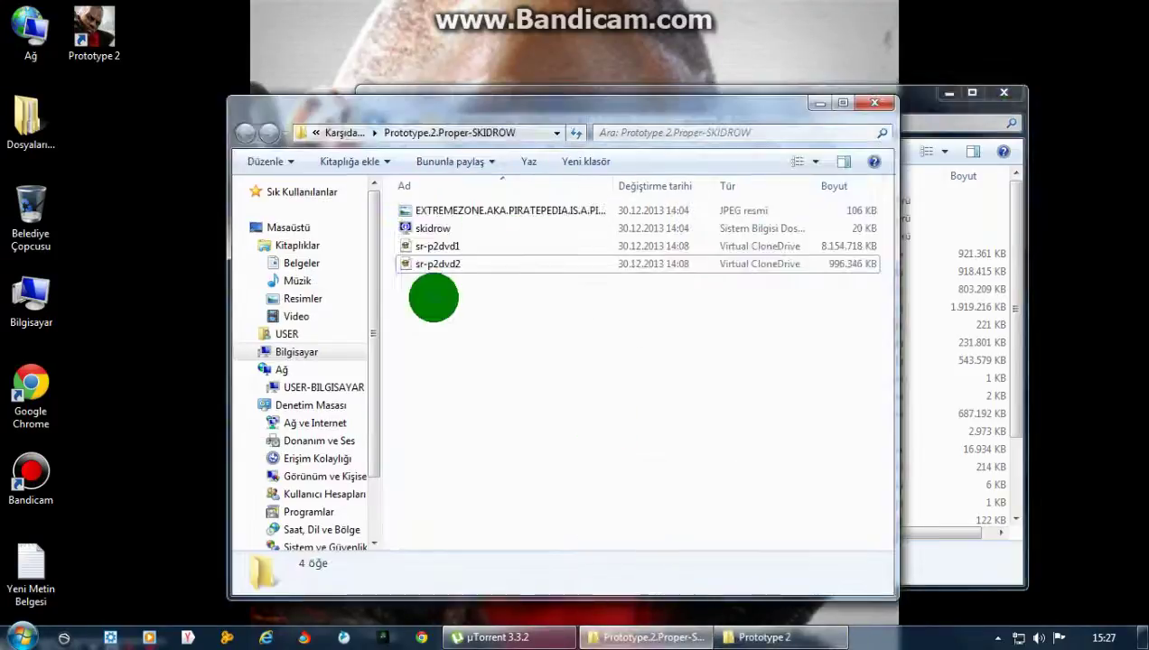
left_click(434, 300)
left_click(883, 103)
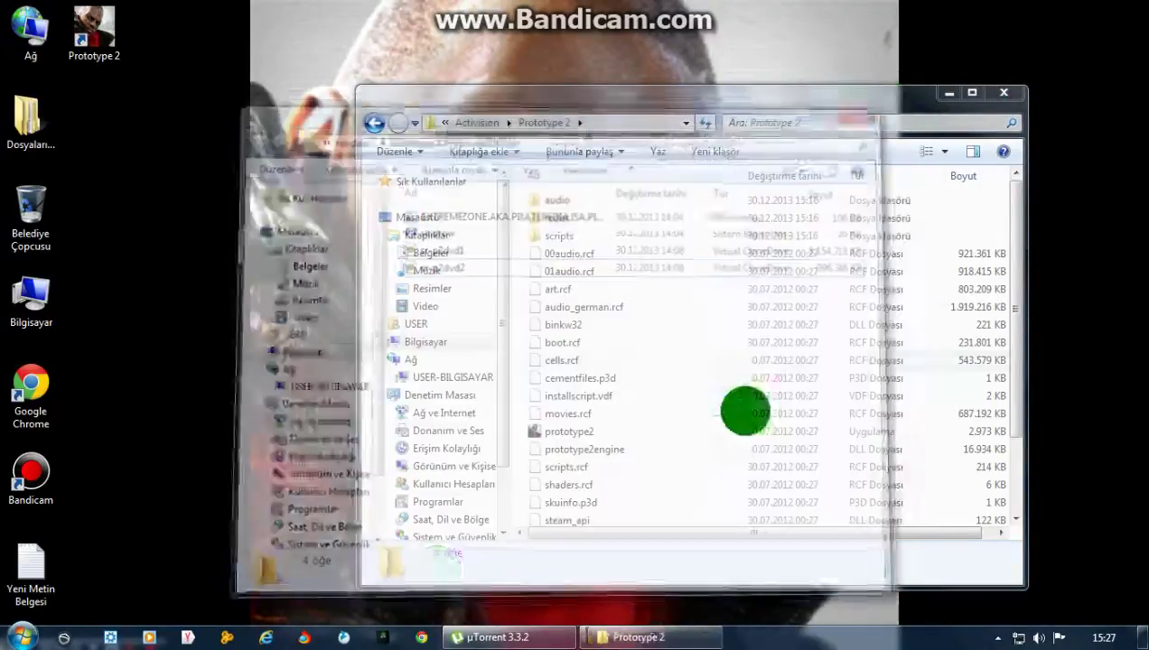
double_click(18, 293)
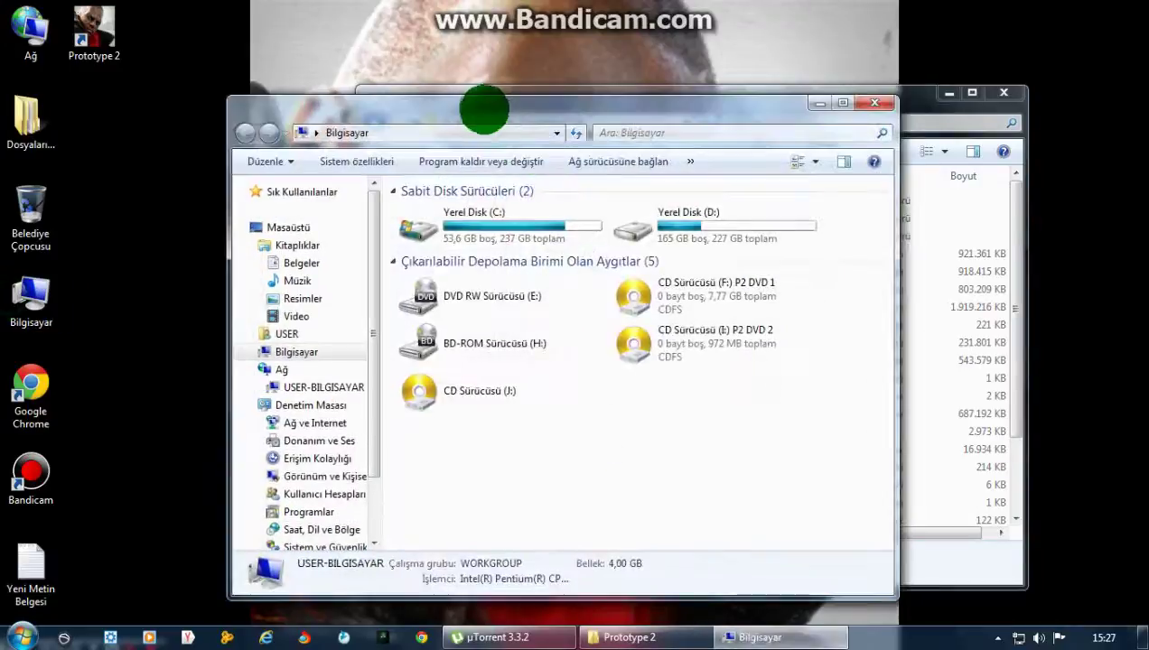
- Arrange the Computer and Prototype 2 windows side by side and open the SKIDROW folder on the P2 DVD 2 drive (I:)
left_click_drag(483, 108, 158, 18)
left_click_drag(820, 97, 1145, 37)
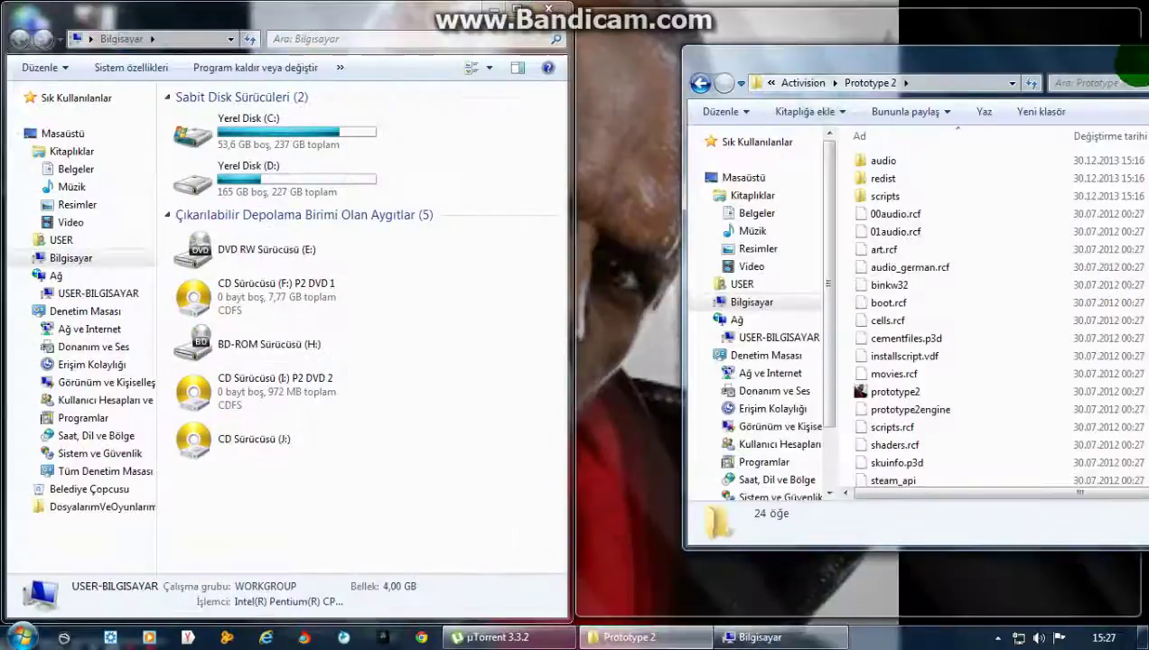
left_click(223, 390)
right_click(217, 390)
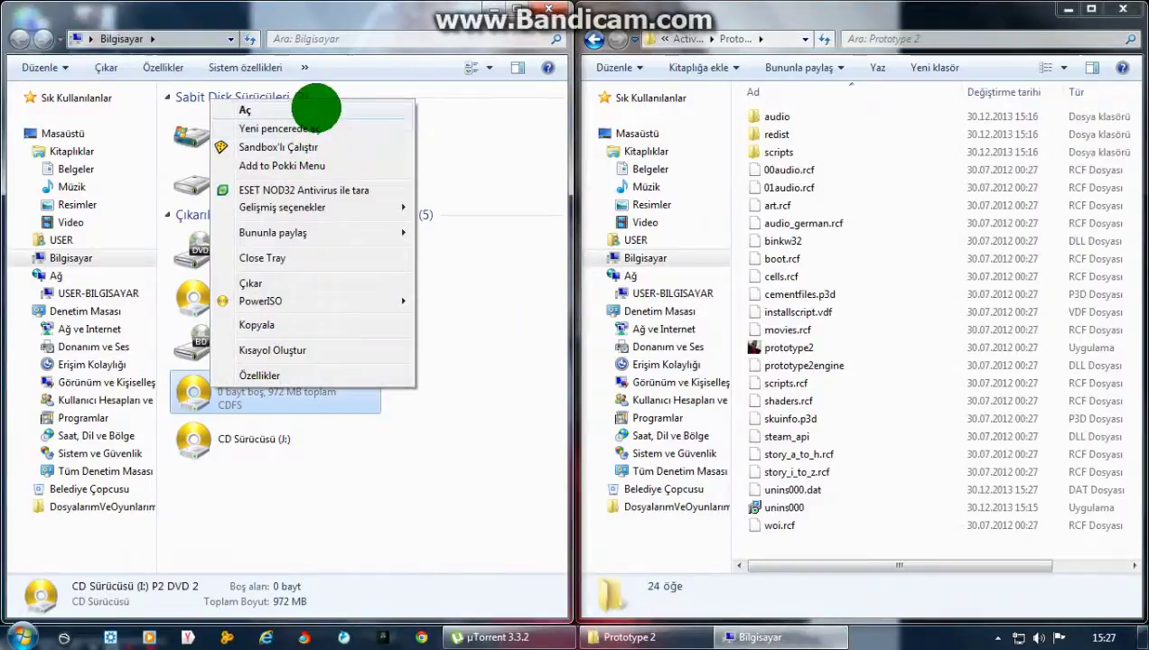
left_click(316, 110)
left_click(198, 113)
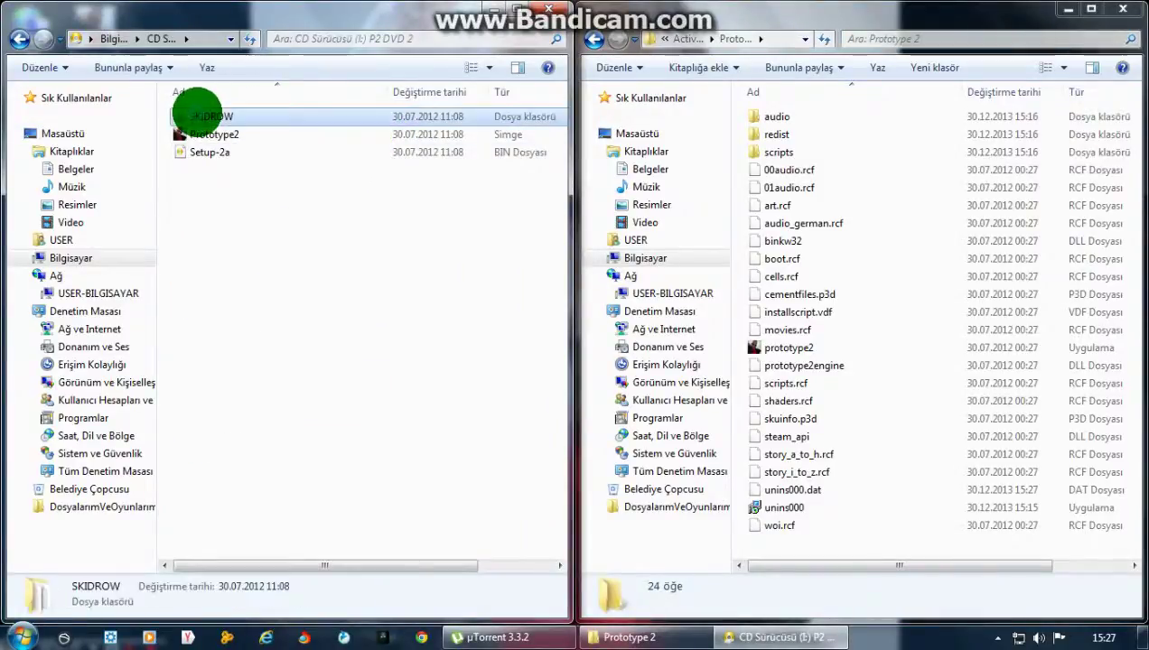
double_click(198, 116)
- Copy the prototype2engine, SKIDROW, steam_api and Steamclient files from the SKIDROW folder
left_click_drag(204, 229, 228, 106)
right_click(228, 107)
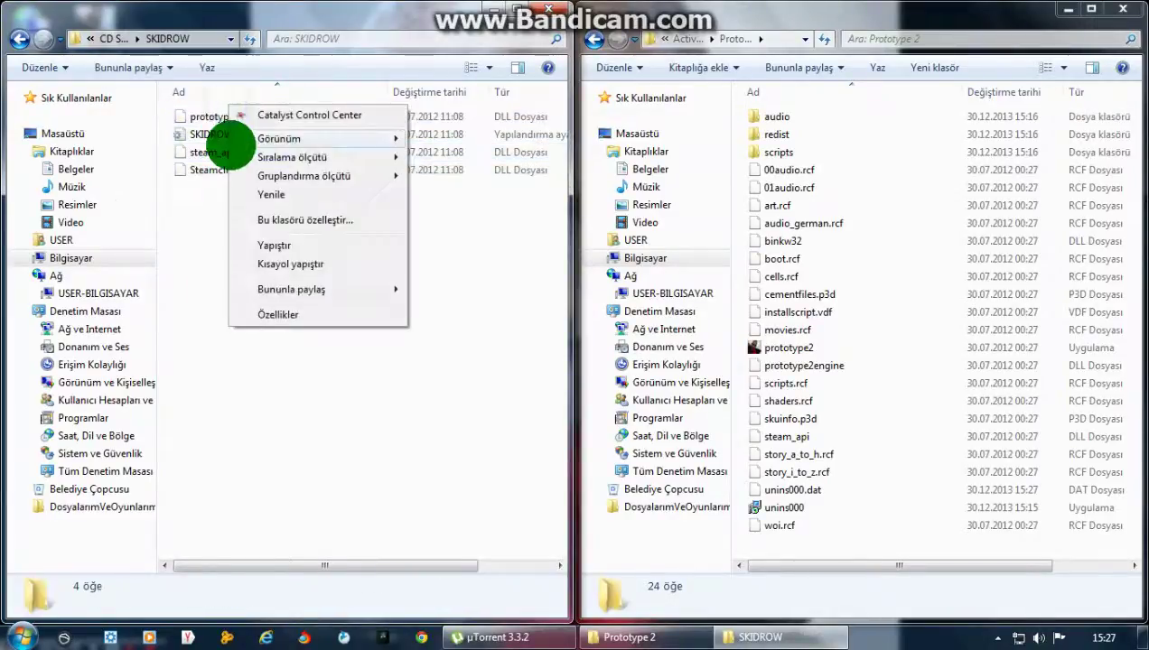
left_click(204, 172)
left_click_drag(203, 172, 241, 147)
right_click(241, 148)
left_click(298, 345)
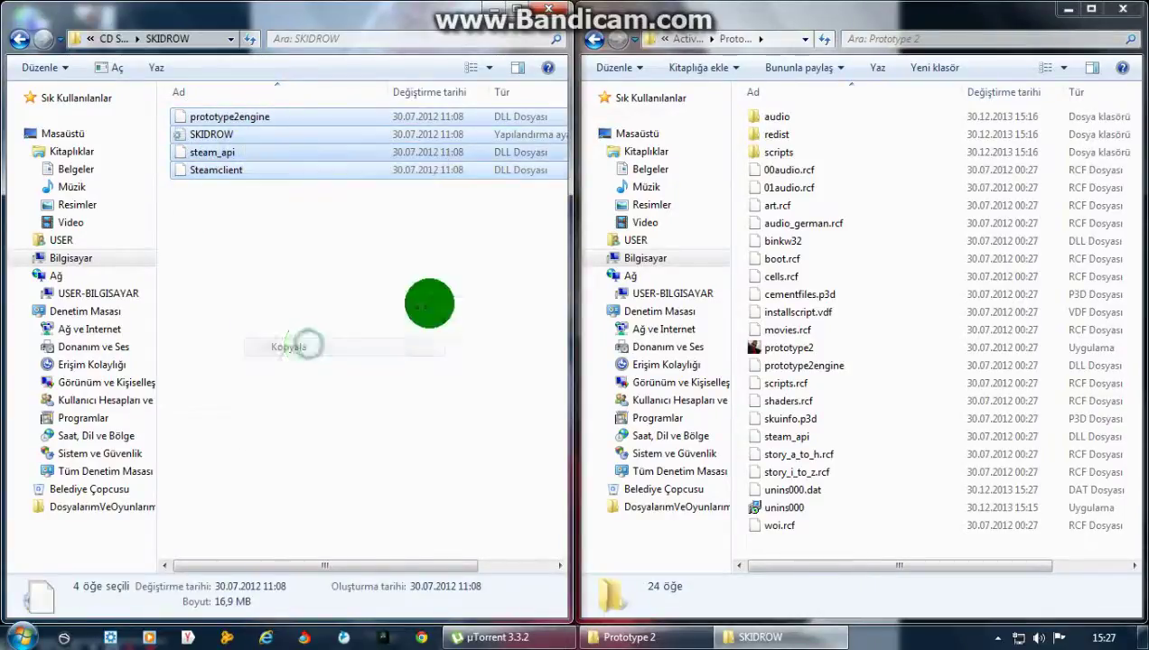
- Paste the copied files into the installed Prototype 2 folder, replacing the existing files of the same name
right_click(735, 112)
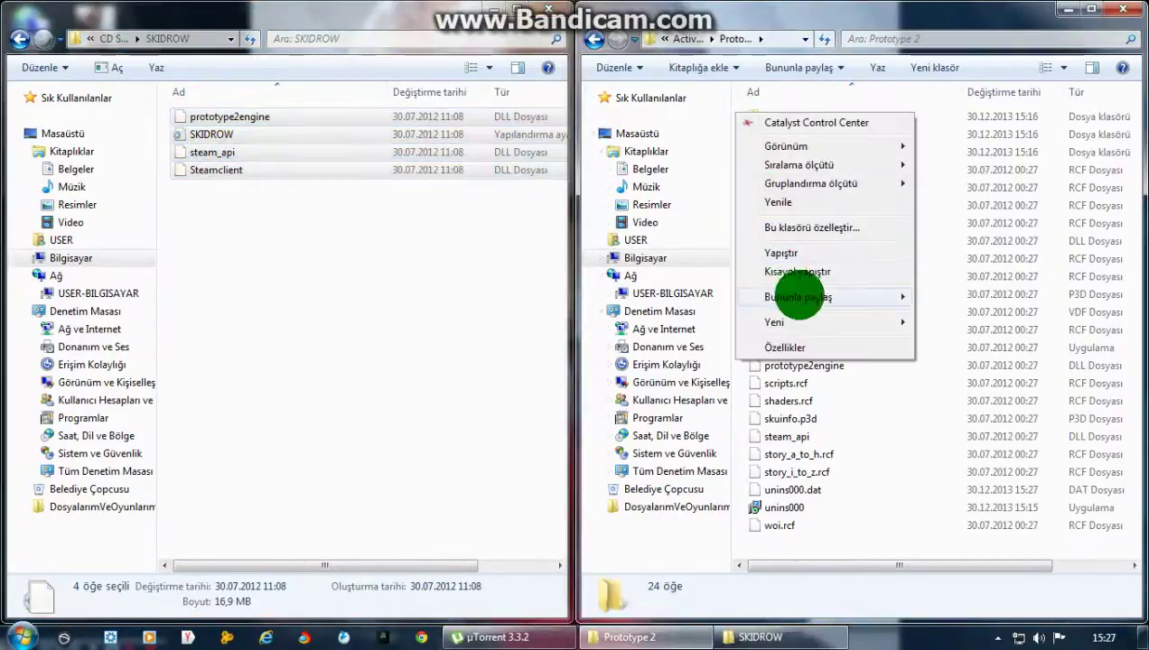
left_click(782, 253)
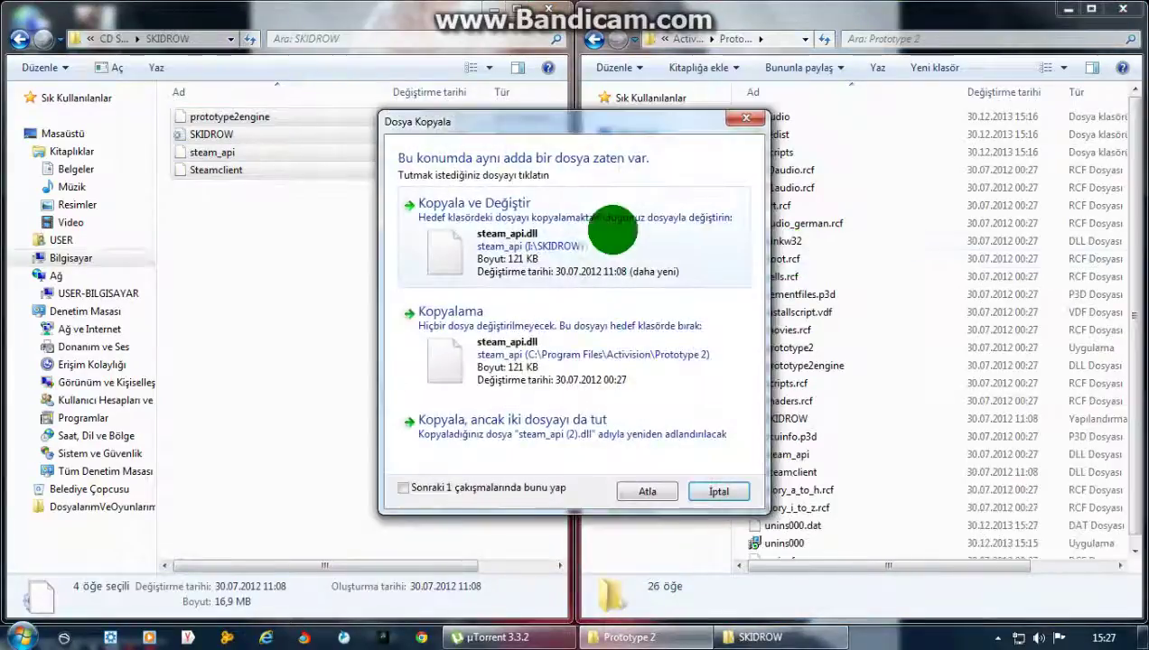
left_click(549, 245)
left_click(542, 232)
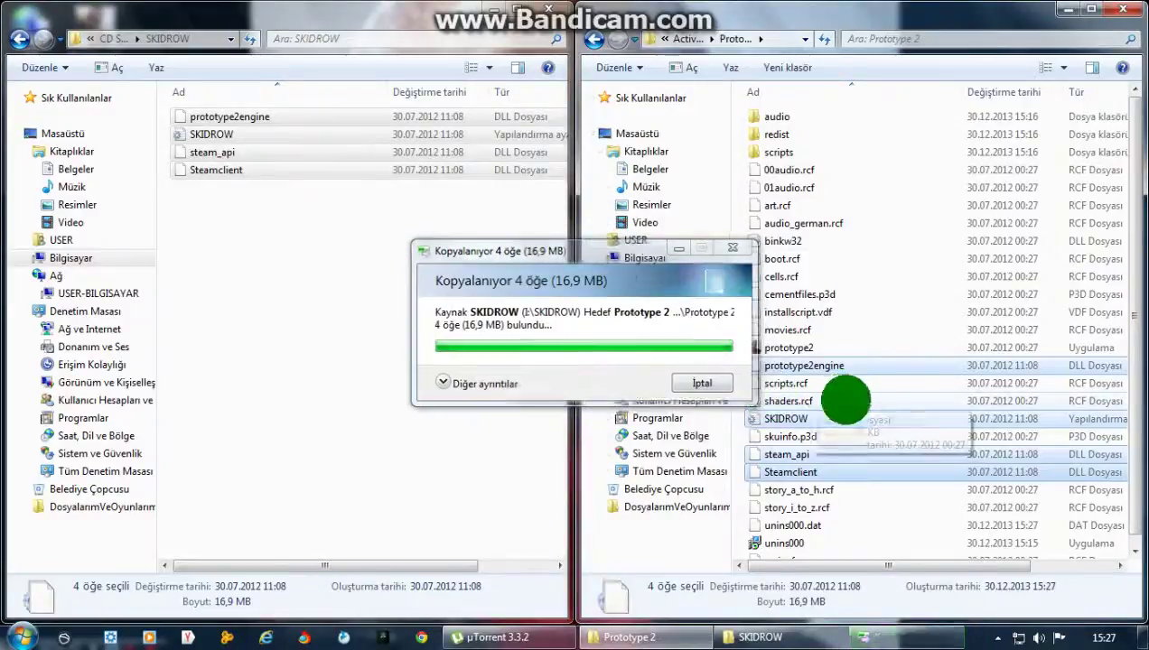
- Clear the file selections in both folders and close the SKIDROW folder window
left_click(328, 354)
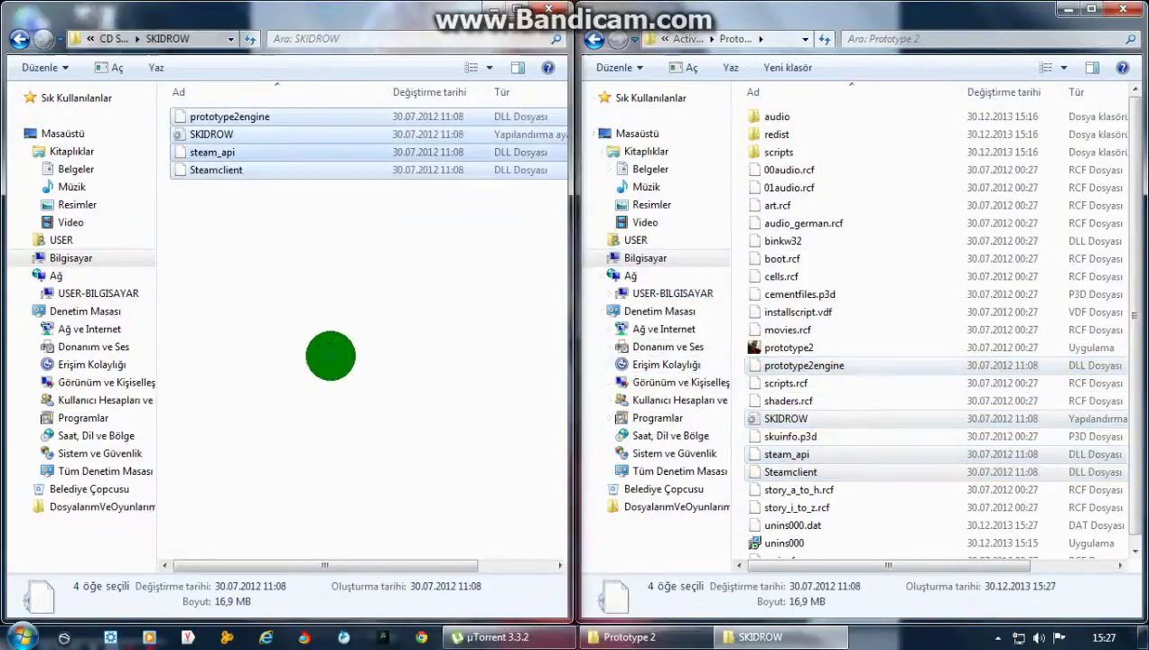
left_click(736, 213)
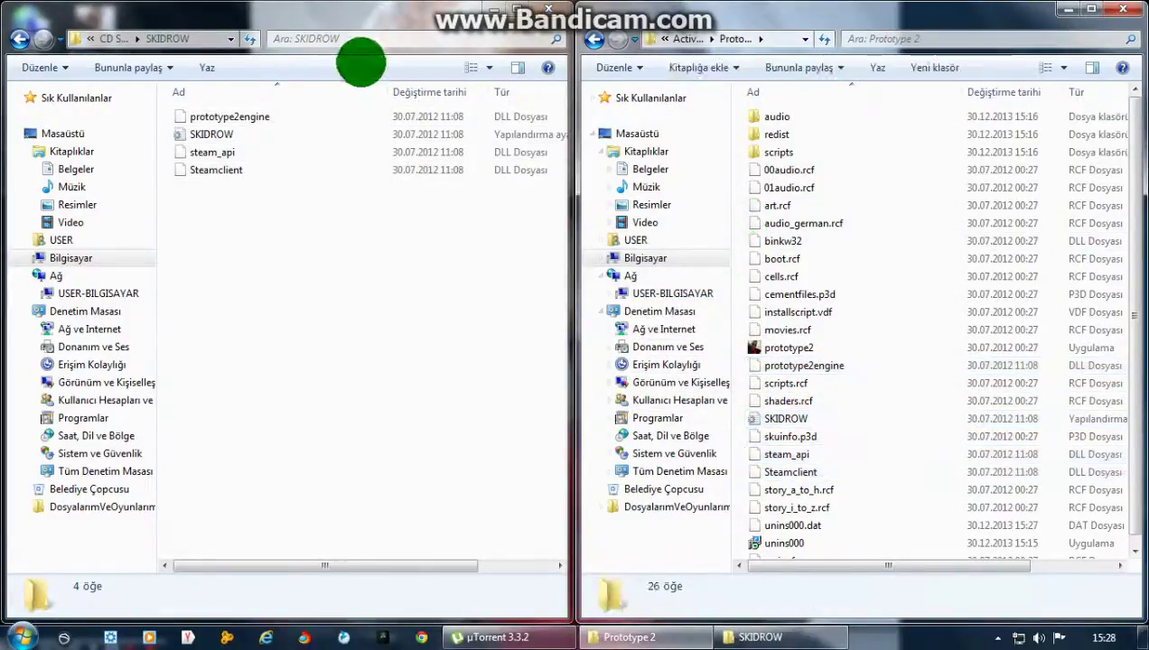
left_click_drag(380, 35, 594, 115)
left_click(595, 116)
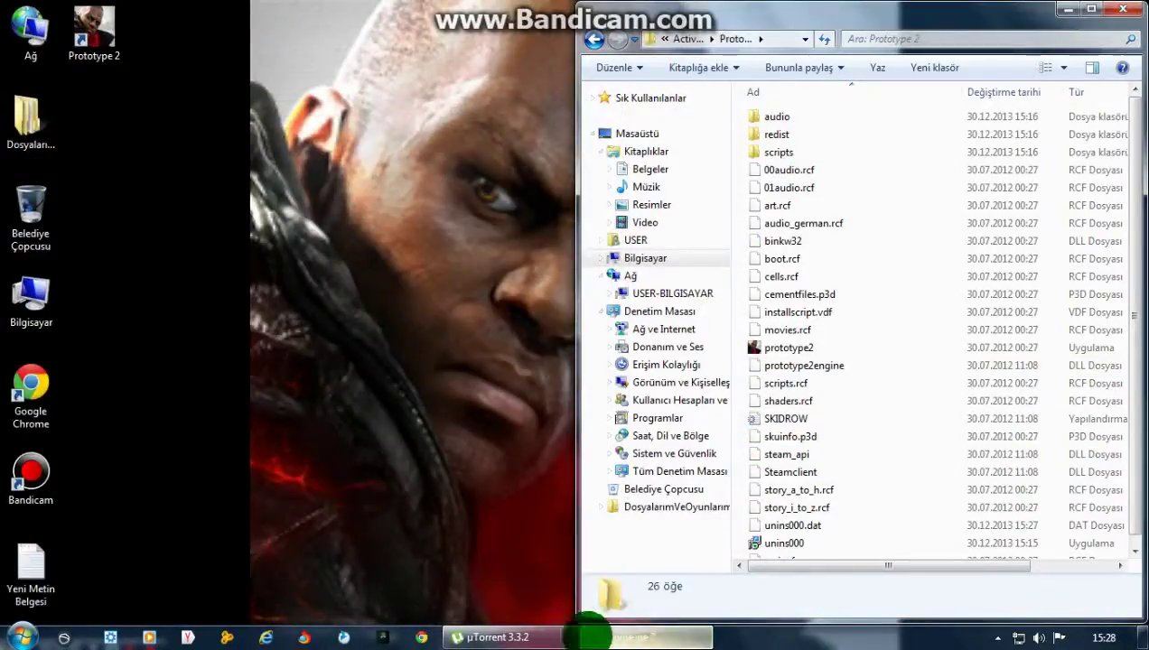
- Bring up the µTorrent window and open the Bandicam recorder window
left_click(528, 637)
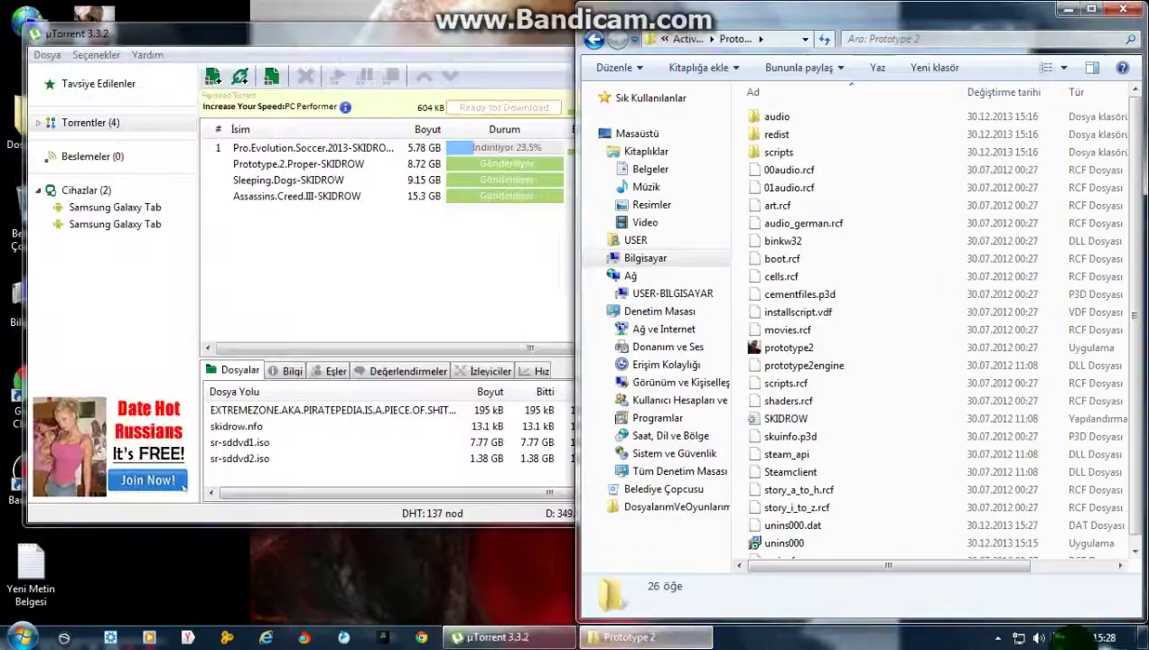
left_click(998, 636)
left_click(954, 552)
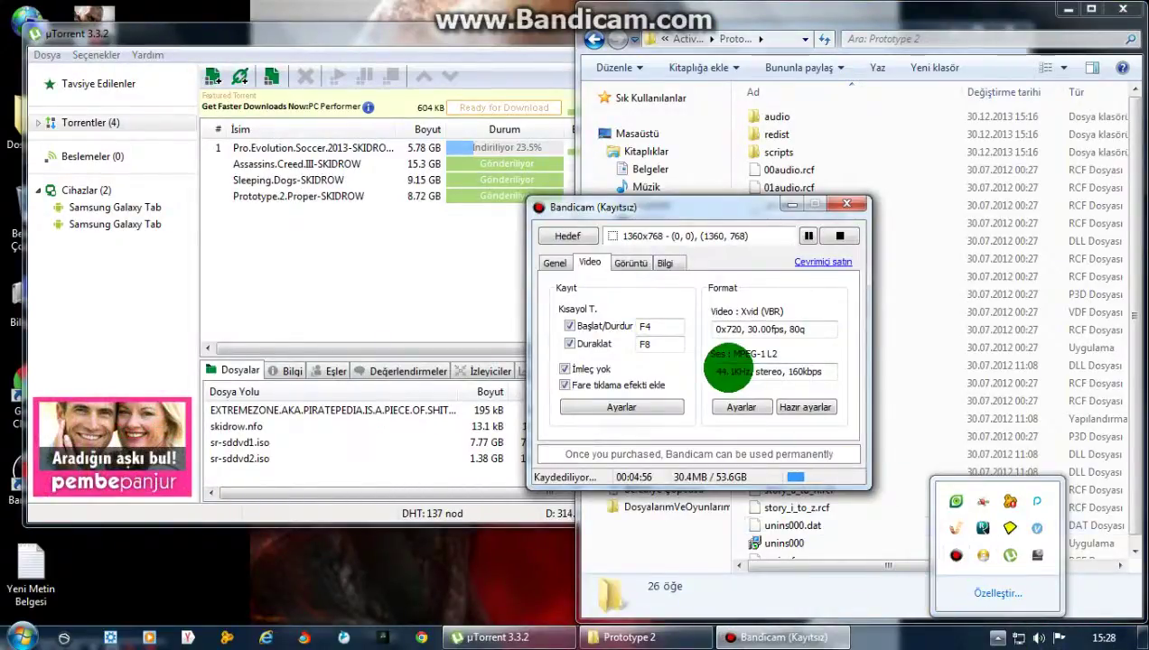
left_click(728, 369)
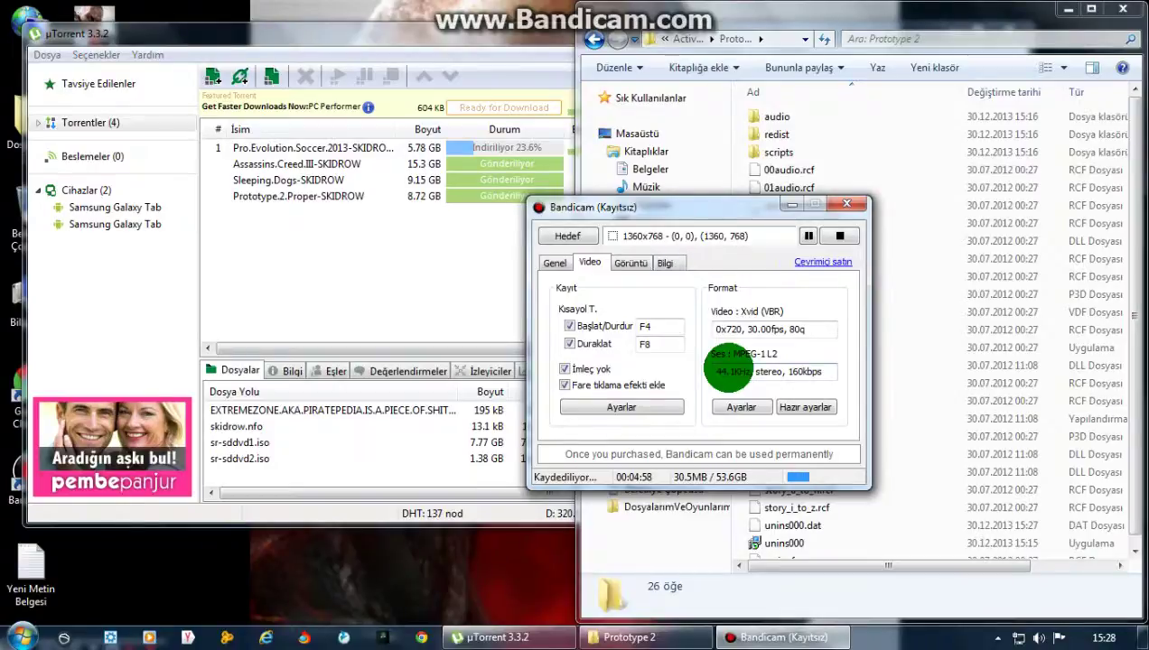